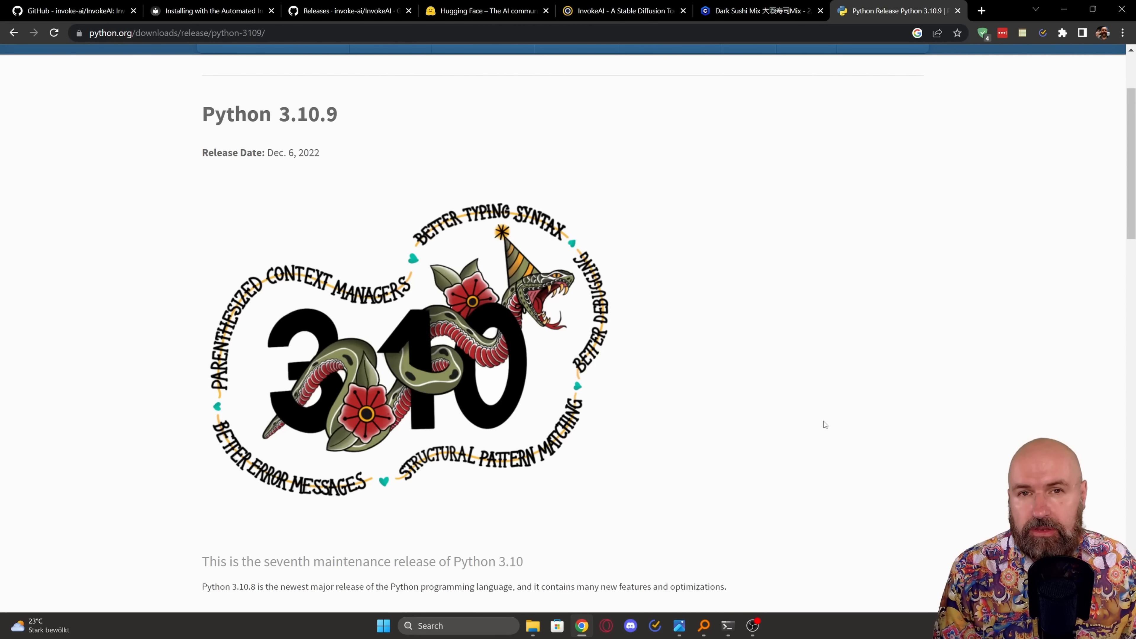
Step: Check the Windows software requirements in the InvokeAI installation guide and open its link to the 2015-2022 Microsoft Visual C libraries
scroll(824, 424, down, 20)
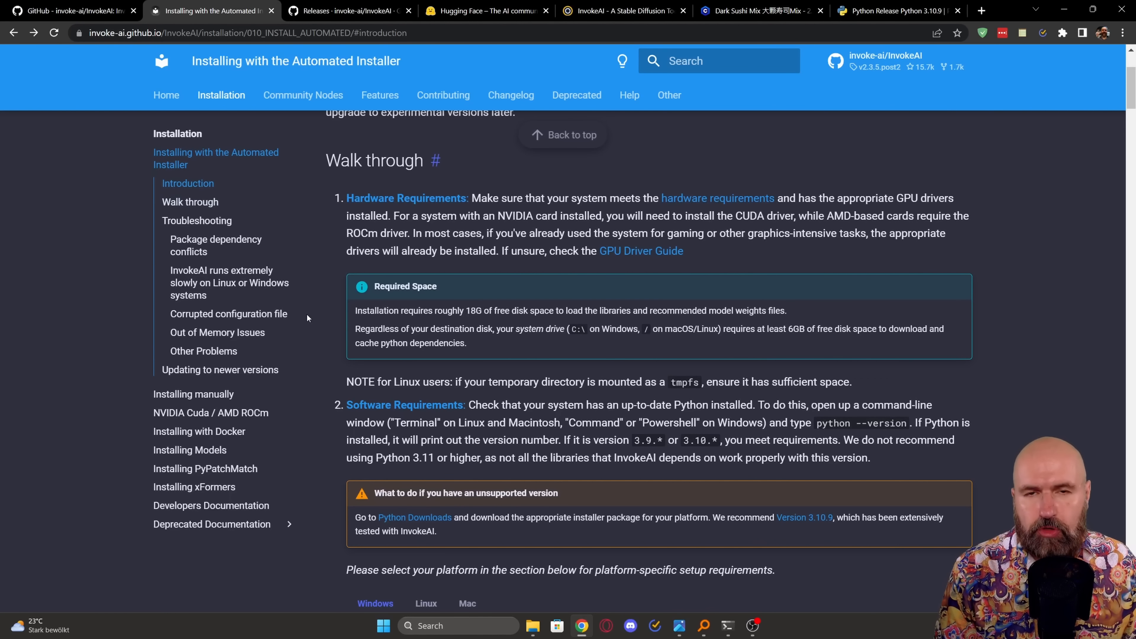
scroll(307, 318, down, 8)
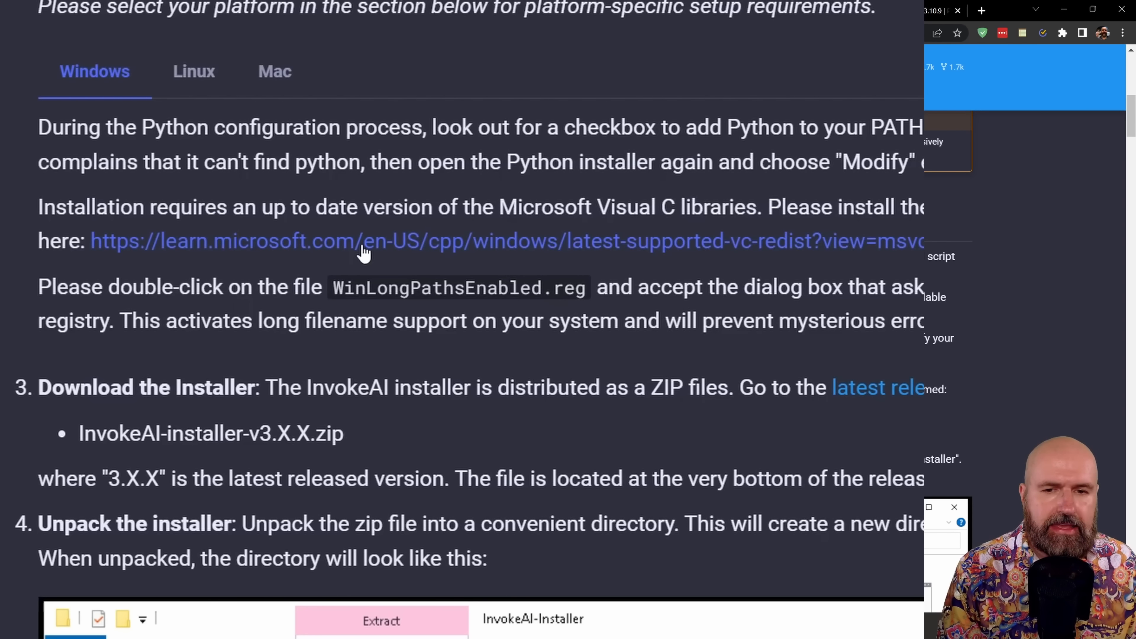
click(364, 253)
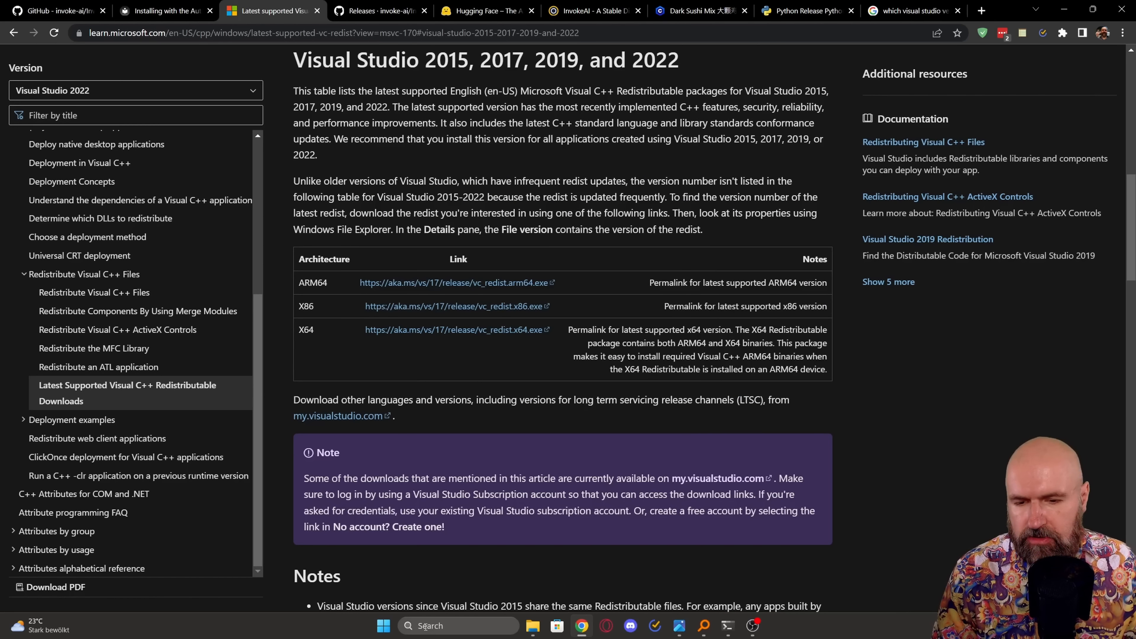
Step: Search Windows for System Information and check the PC's system type there
click(426, 626)
text(system Information)
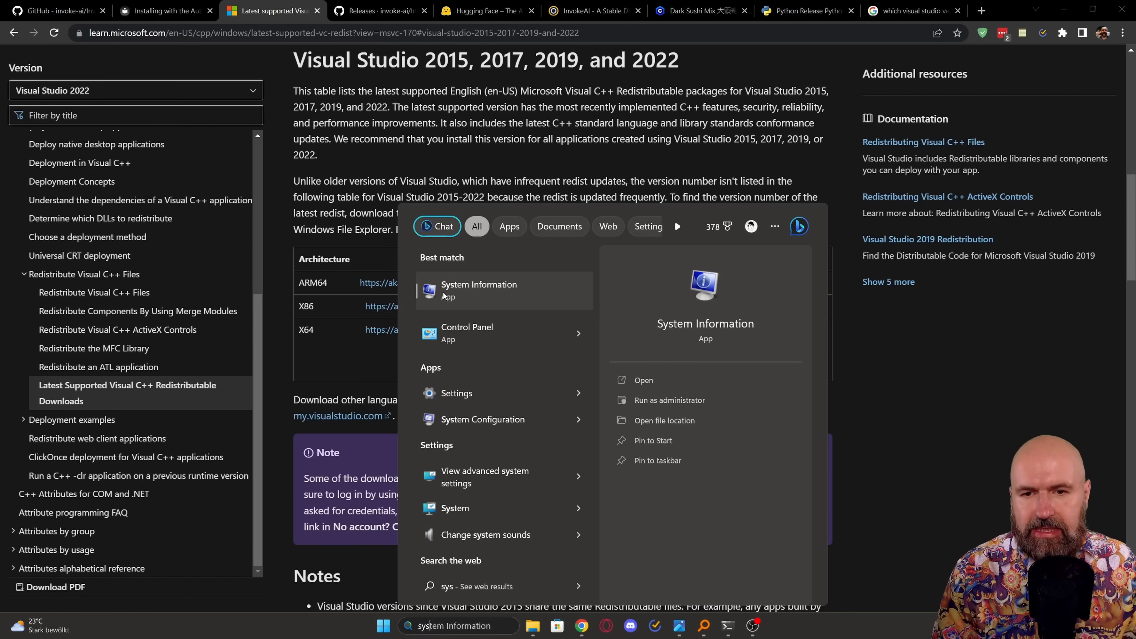
click(207, 166)
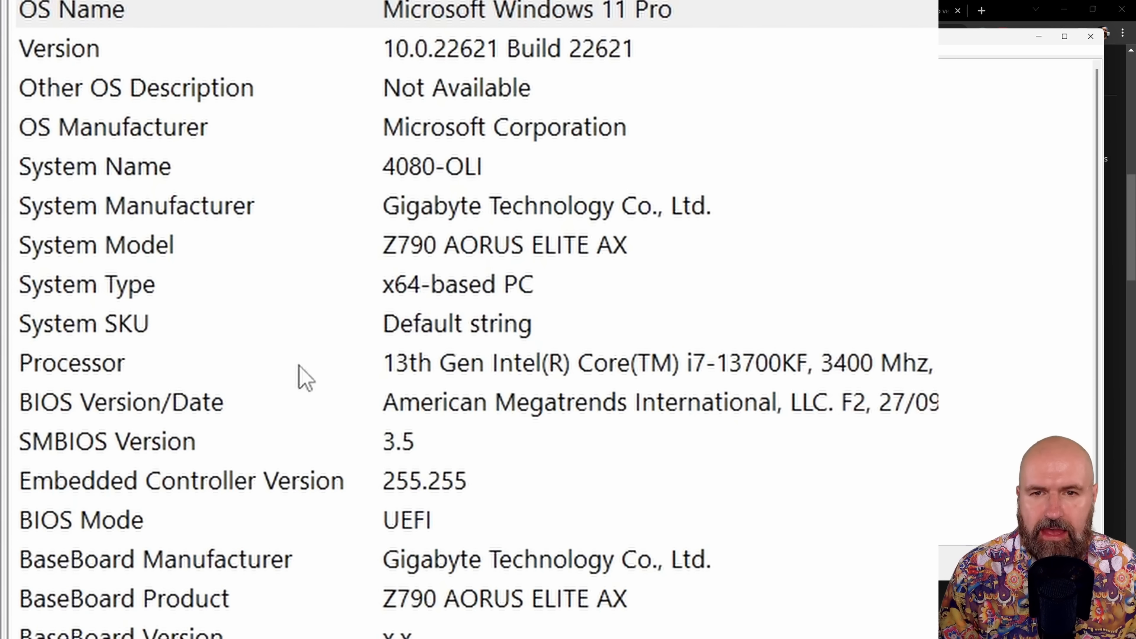
click(165, 298)
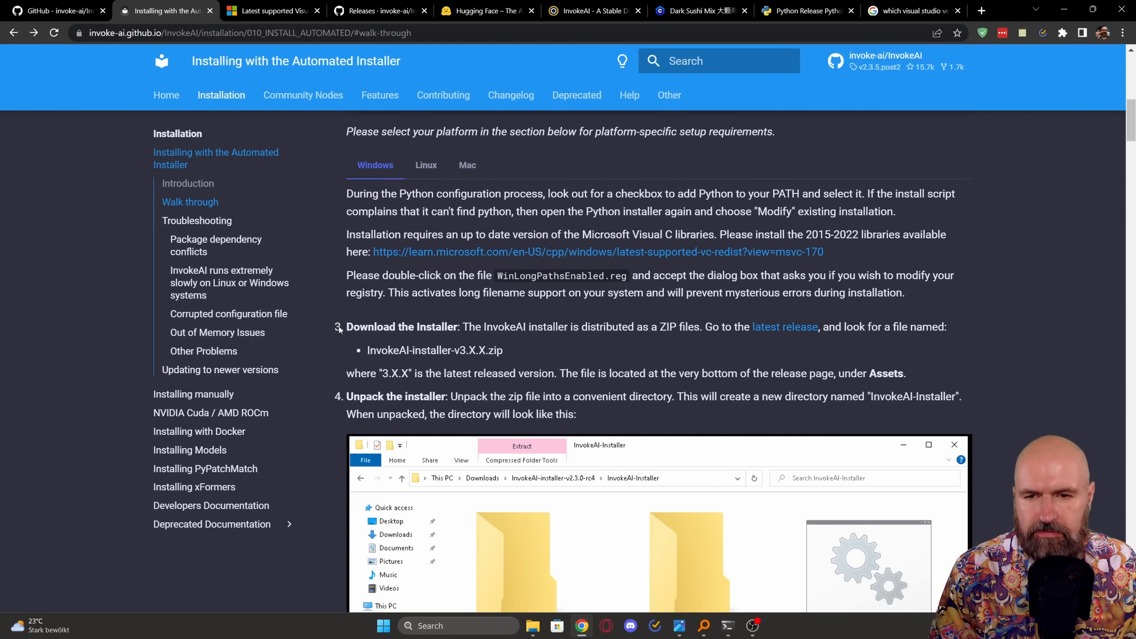
Step: Open InvokeAI's latest release page from the Download the Installer section of the guide
drag(346, 328, 419, 327)
drag(298, 226, 445, 232)
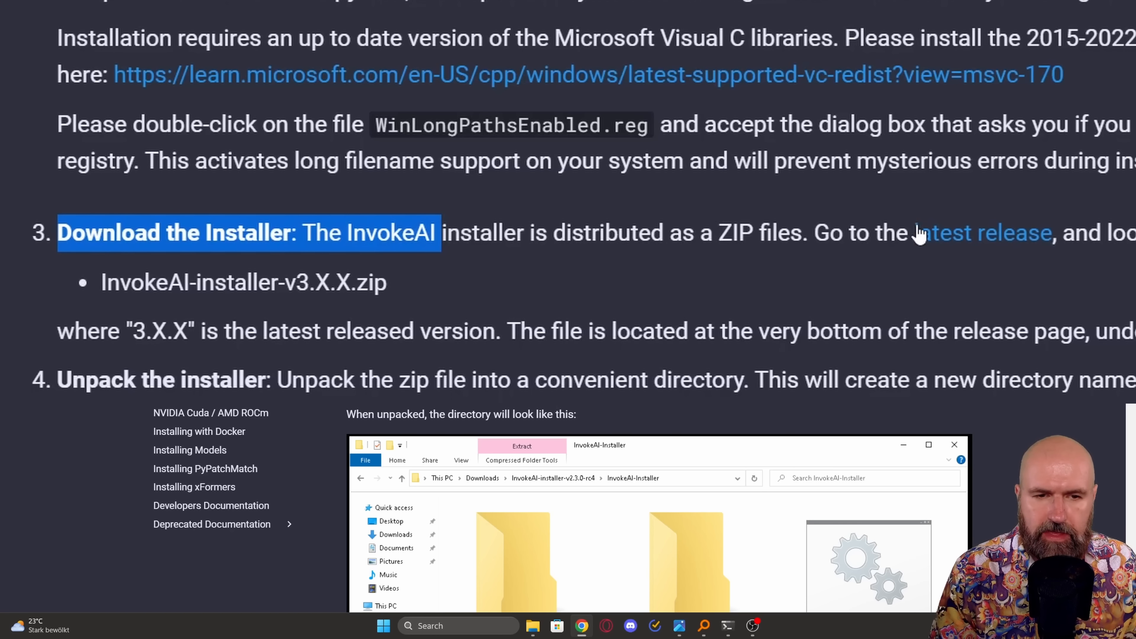
click(995, 244)
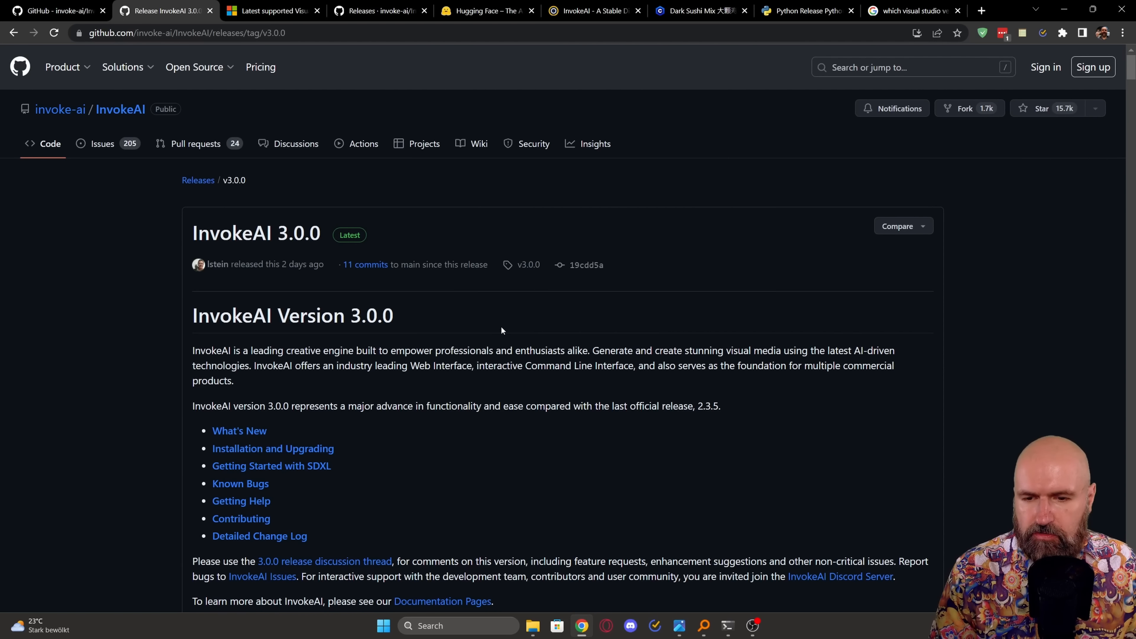
Step: Look down the InvokeAI 3.0.0 release page, and run install.bat from the extracted InvokeAI-Installer folder
scroll(502, 330, down, 20)
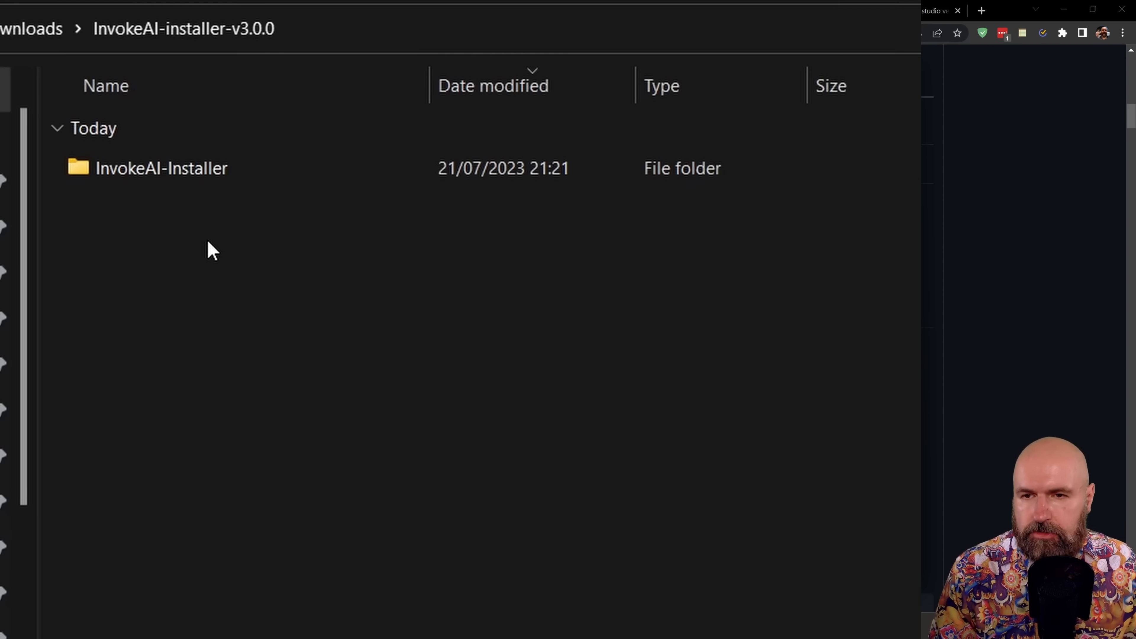
double_click(145, 170)
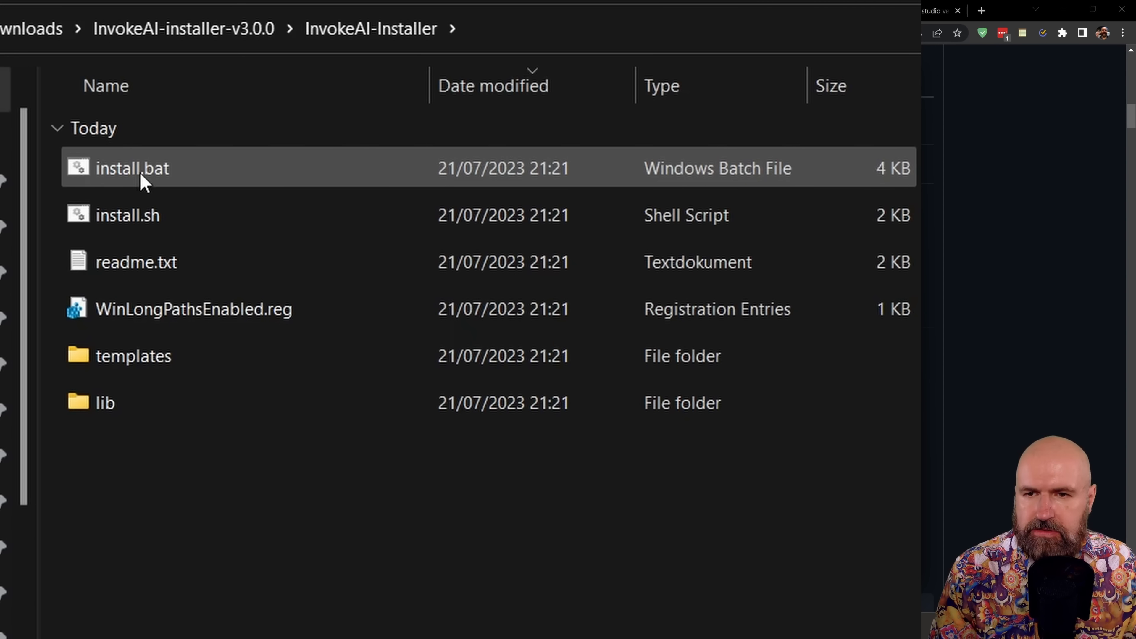
click(150, 172)
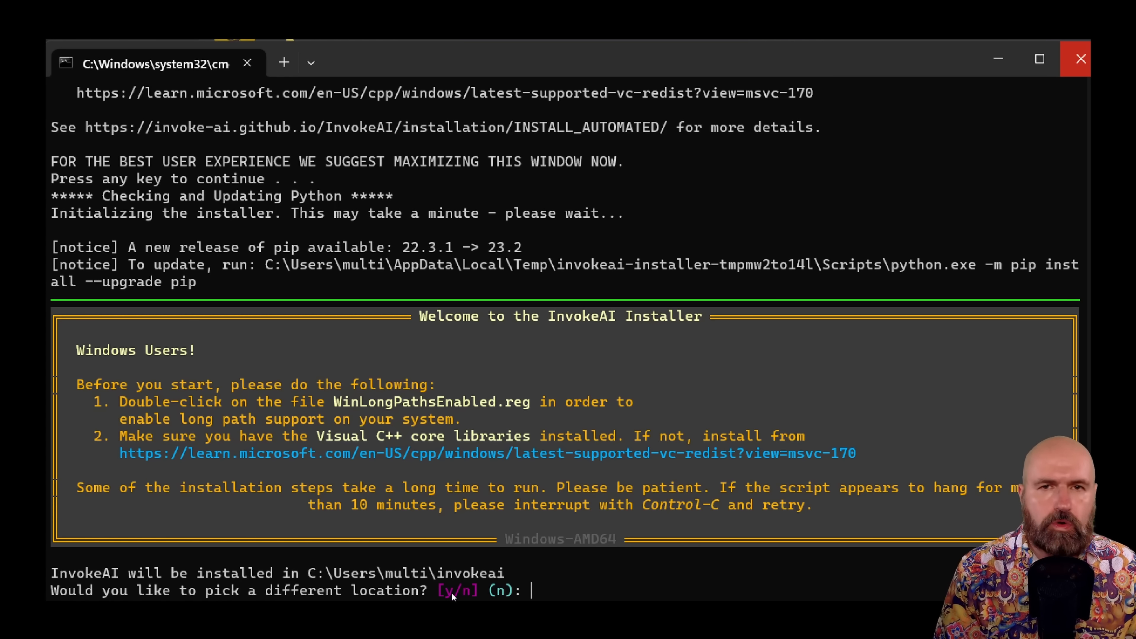
Step: Keep the default install location by answering n, and enter 1 as the following installer choice
text(n)
key(Return)
text(1)
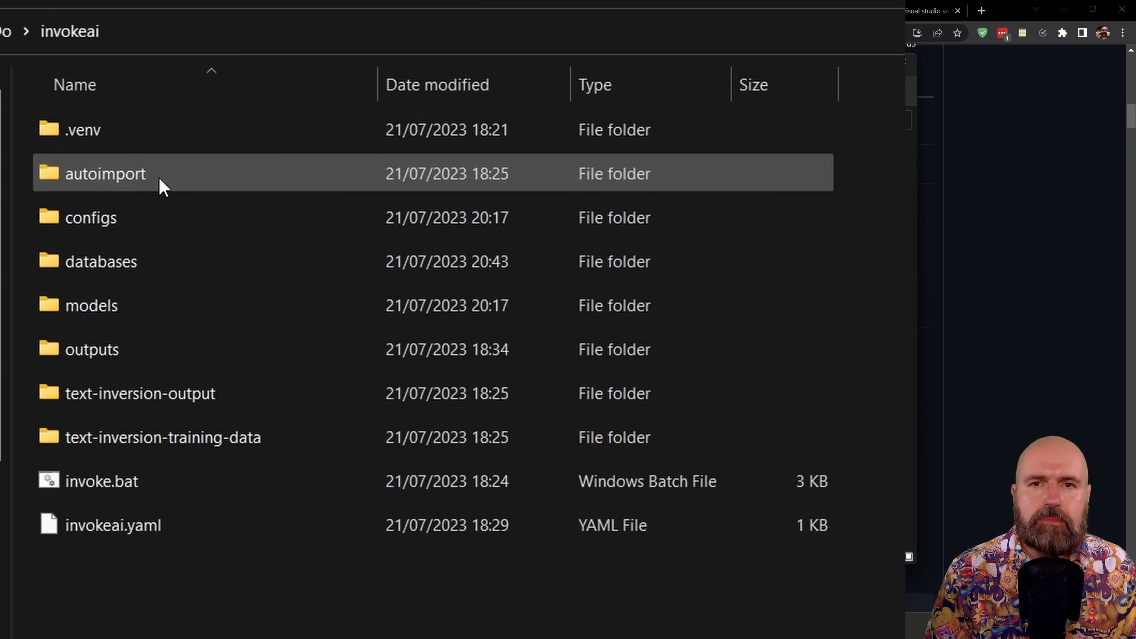
Step: Open the autoimport folder inside the invokeai installation folder
mouse_move(160, 179)
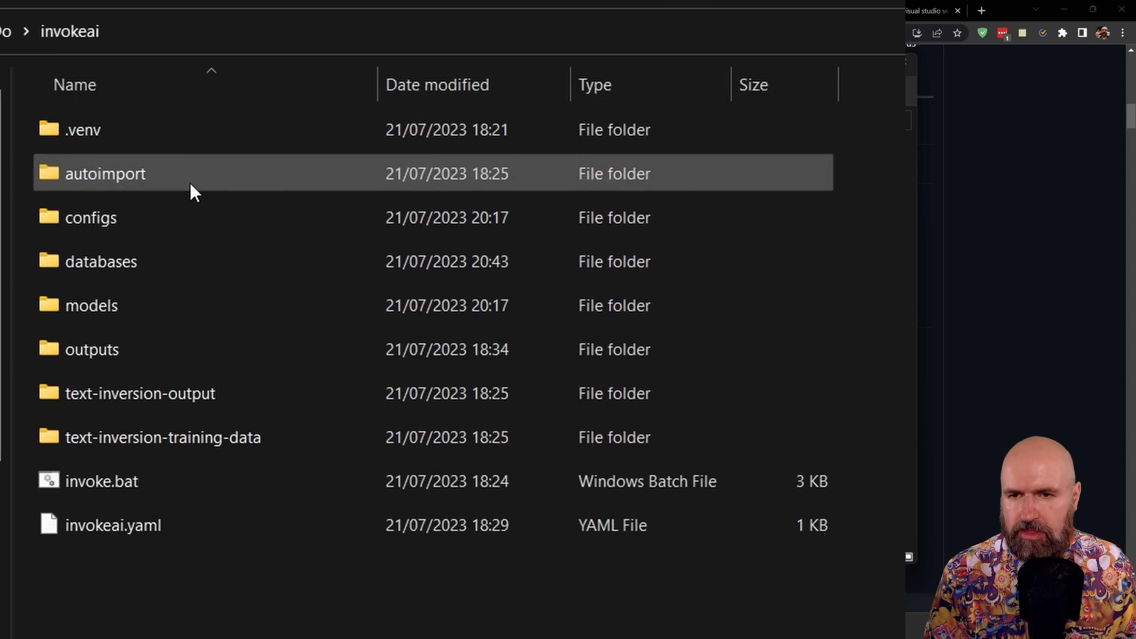
double_click(190, 182)
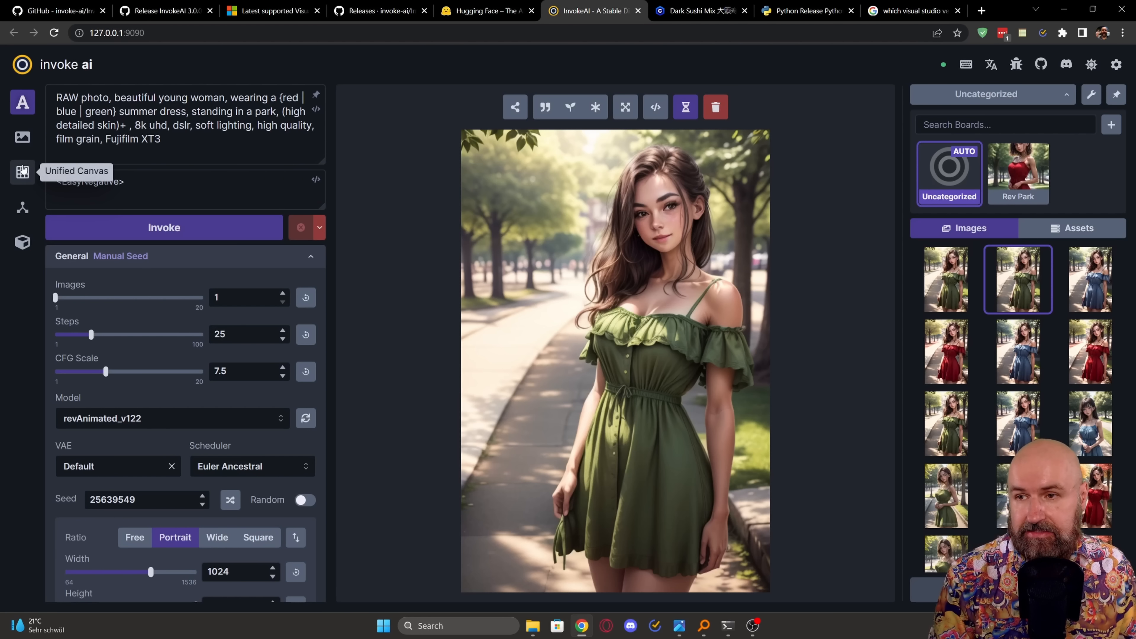
Step: Copy the path of the A1111\models\Stable-diffusion folder and paste it into InvokeAI's model import page
click(23, 242)
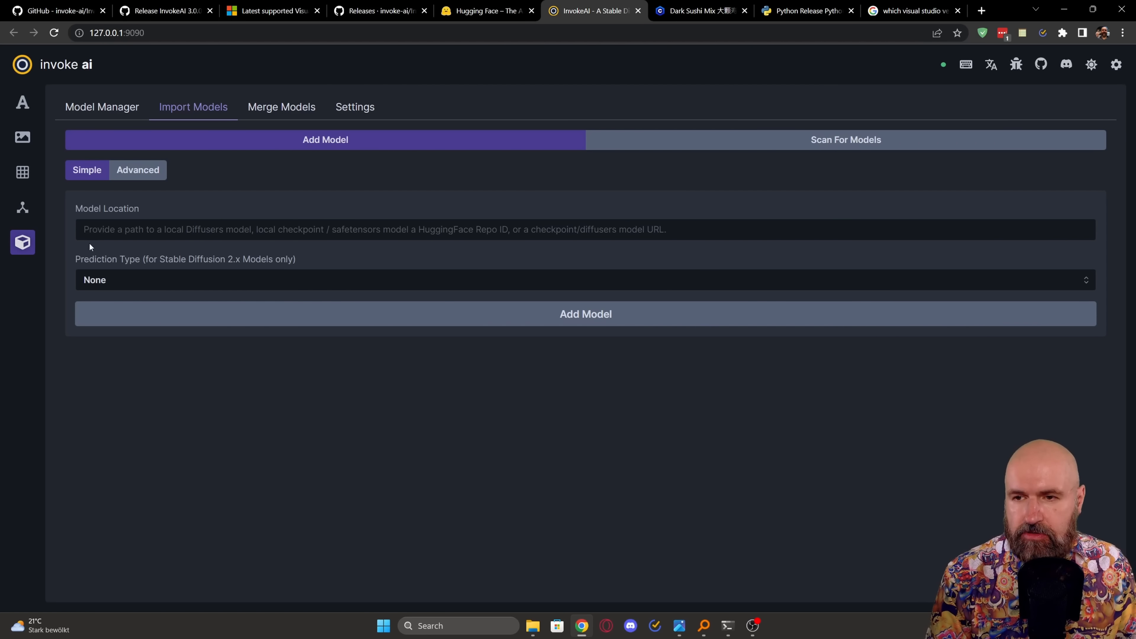
click(103, 230)
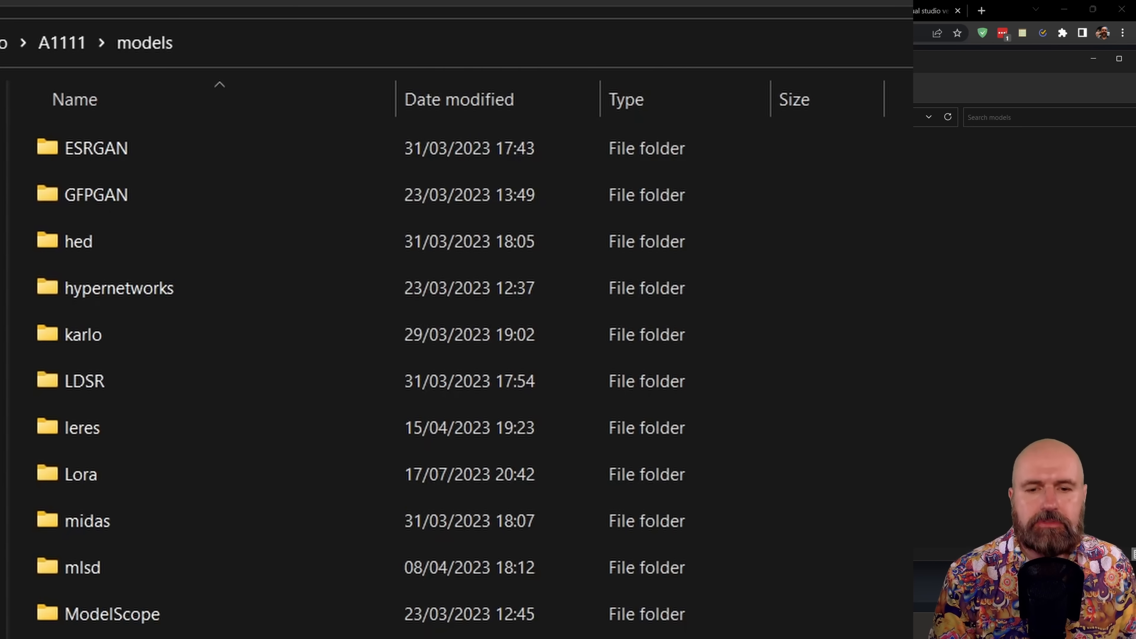
scroll(206, 392, down, 3)
double_click(206, 391)
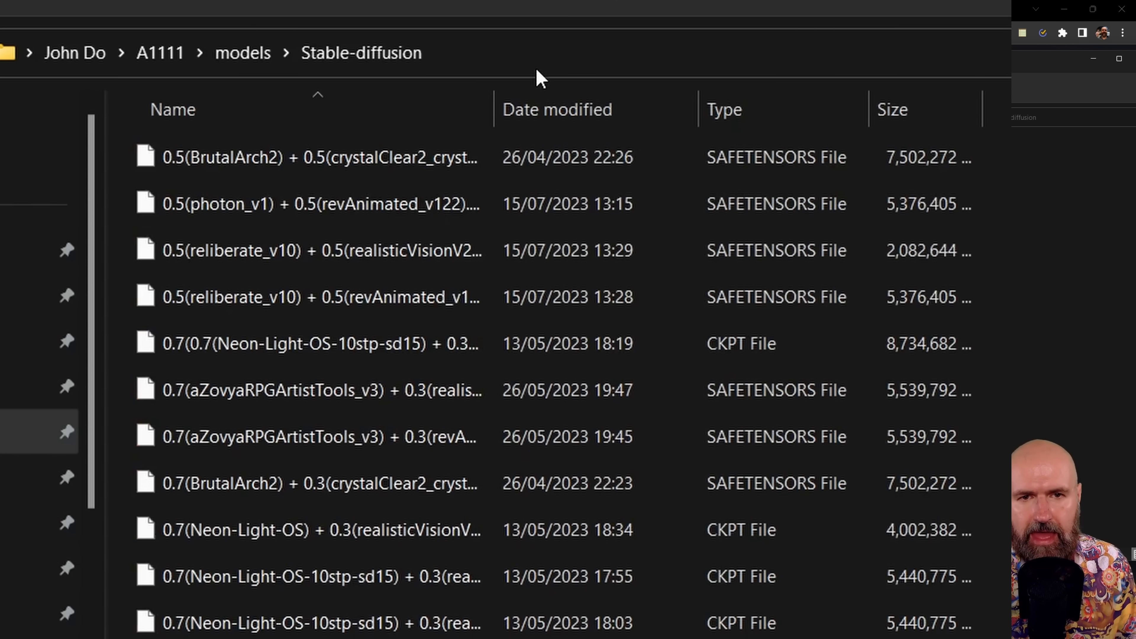
click(562, 57)
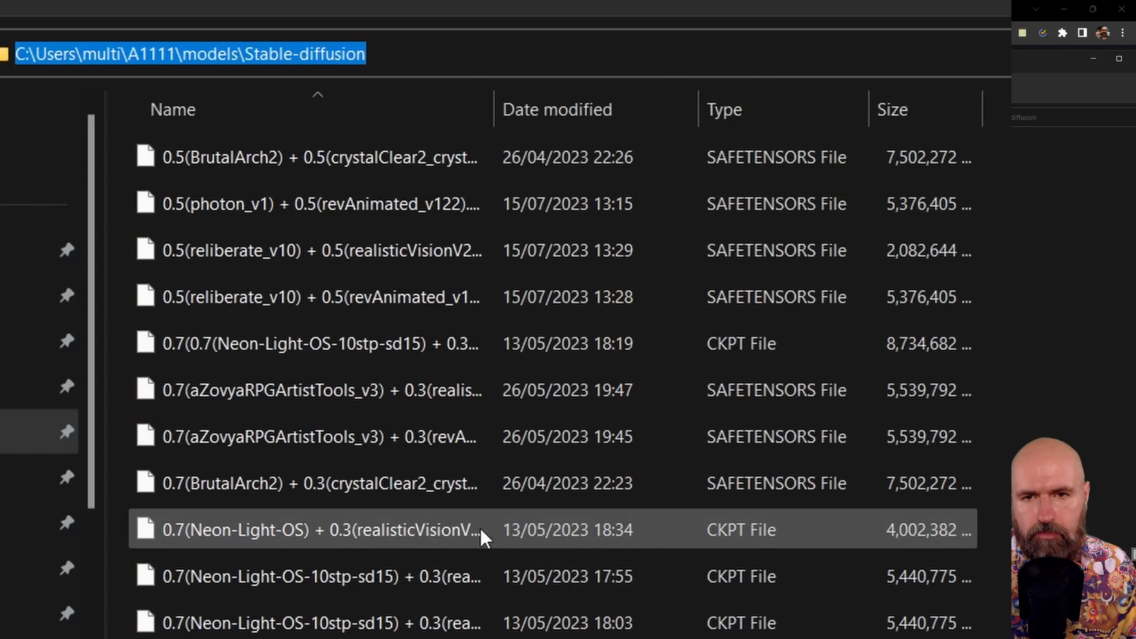
key(ctrl+c)
key(alt+Tab)
click(329, 254)
key(ctrl+v)
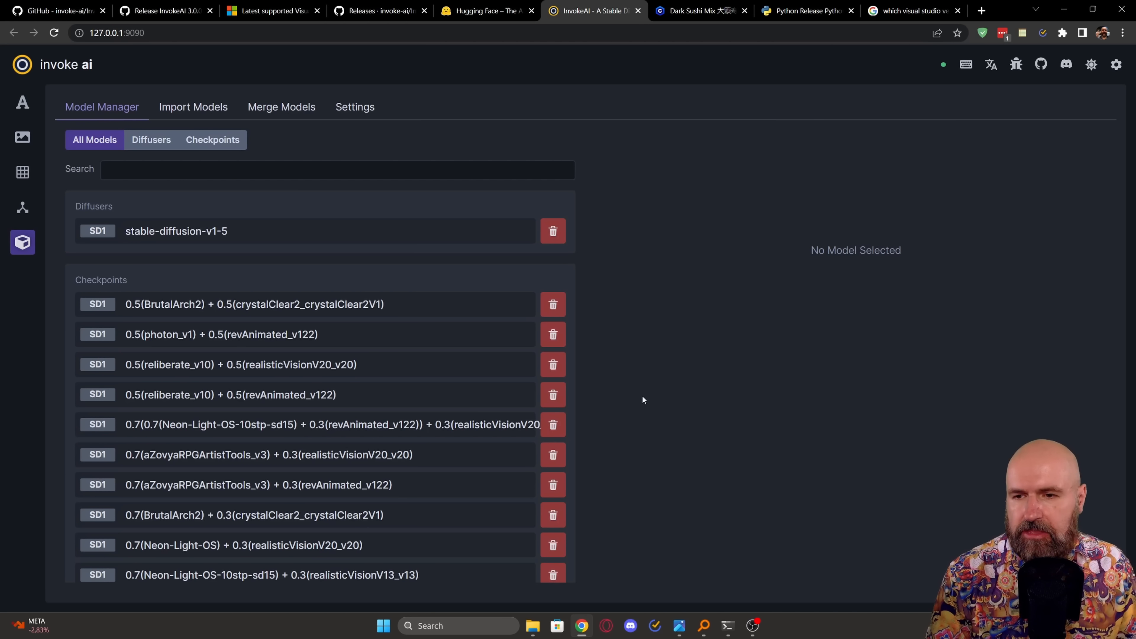
Step: Look through the full list of installed models in the Model Manager
scroll(485, 363, down, 20)
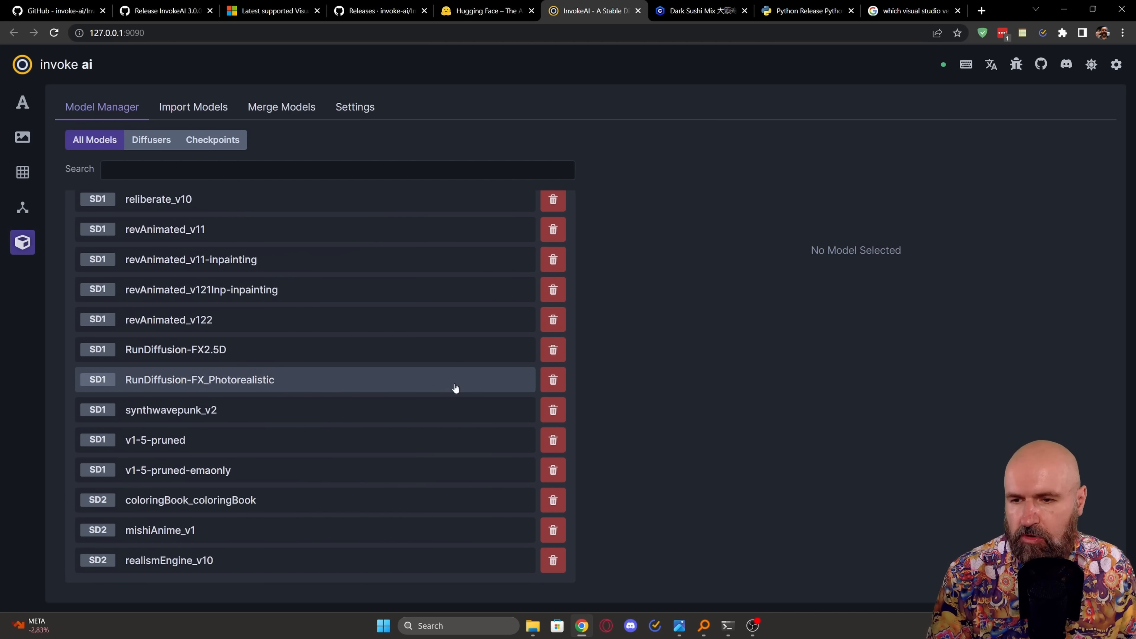
scroll(425, 465, up, 20)
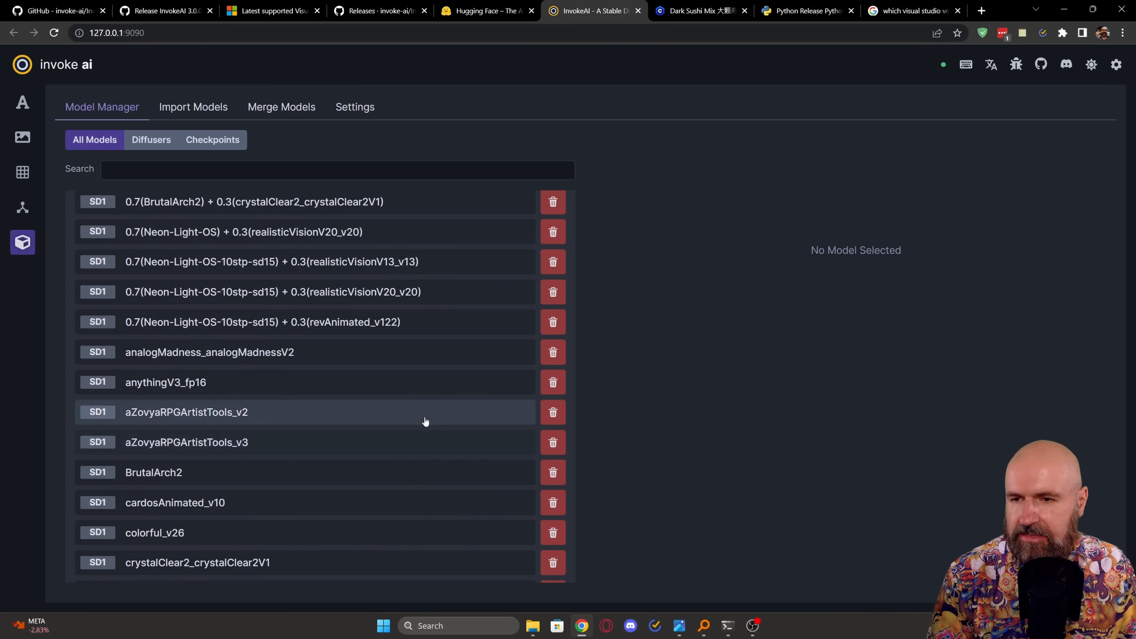
scroll(426, 422, up, 5)
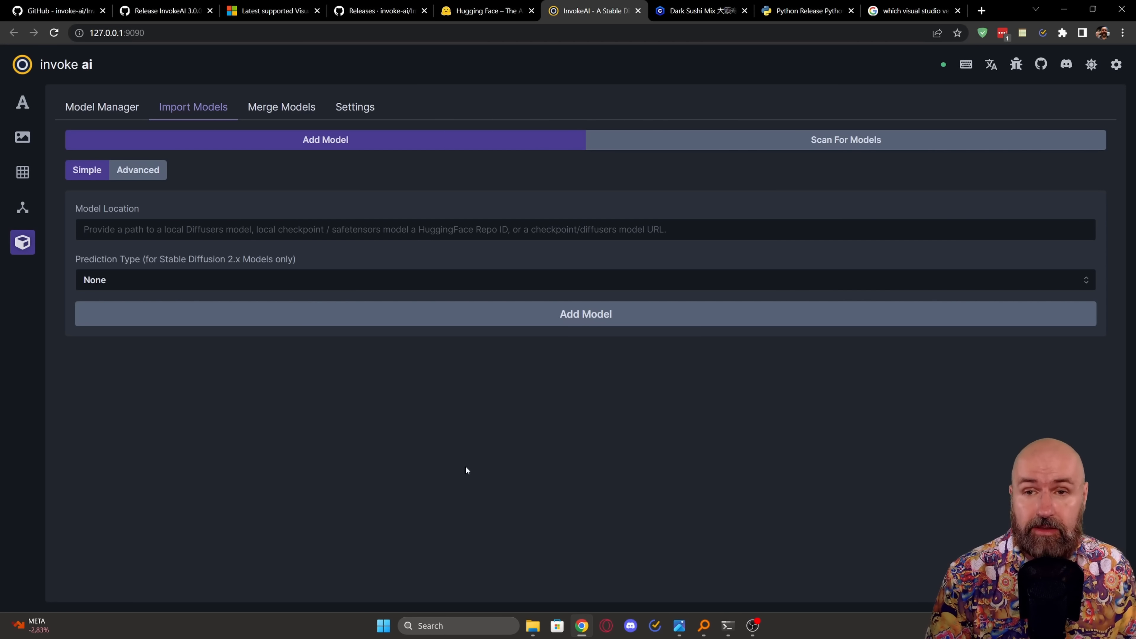
Step: Copy the Dark Sushi Mix download link from Civitai and paste it as the Model Location in InvokeAI's Import Models form
click(684, 13)
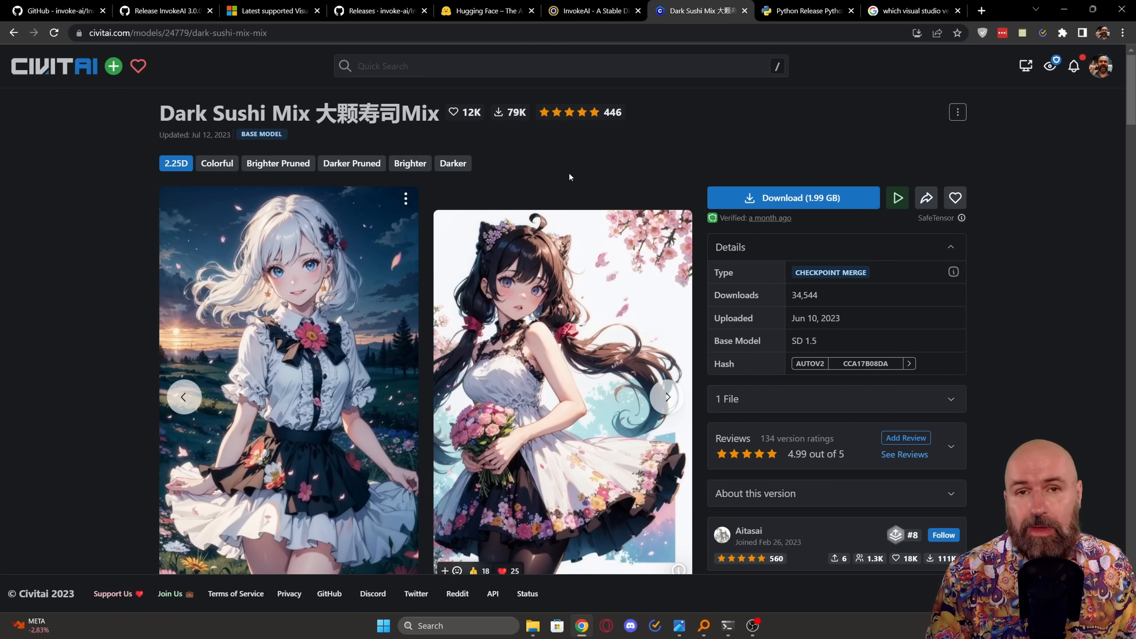
click(298, 33)
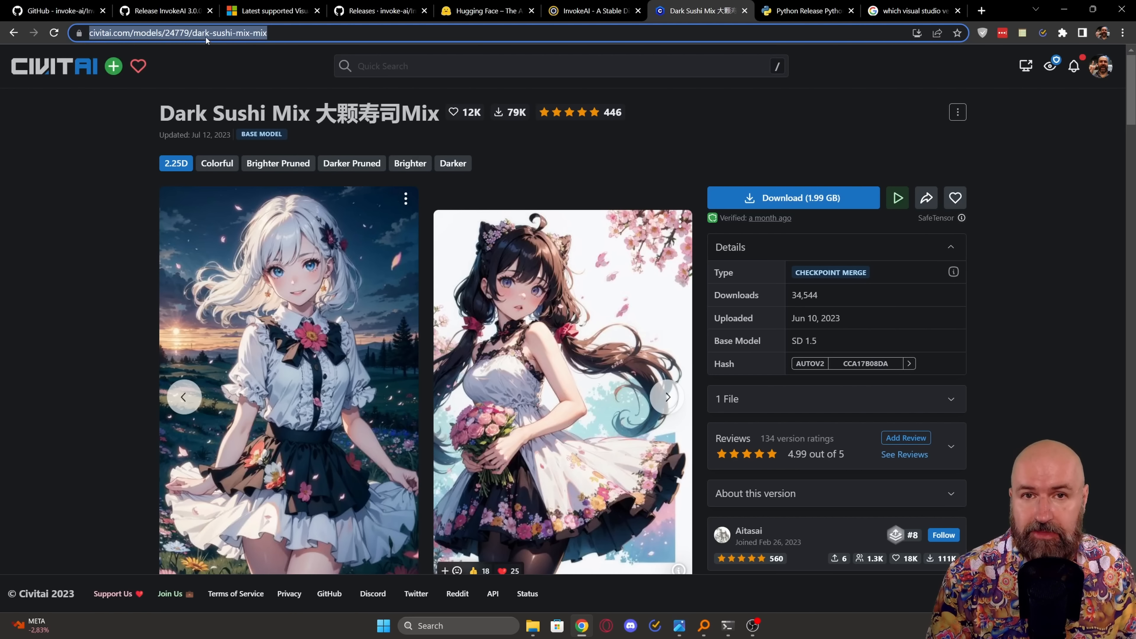
click(451, 150)
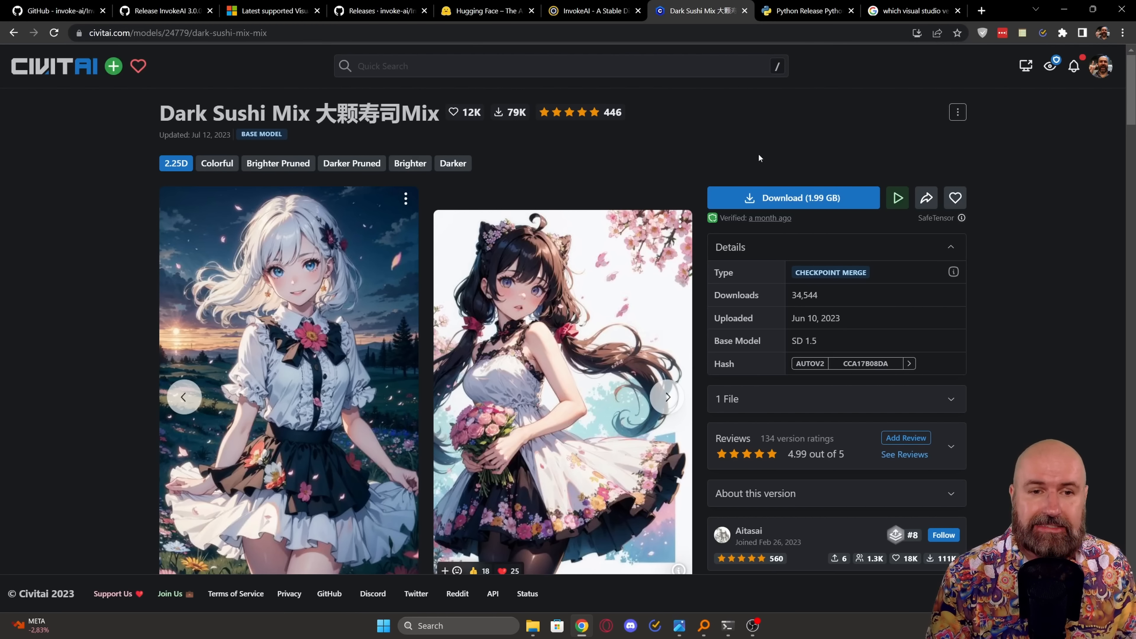
right_click(782, 204)
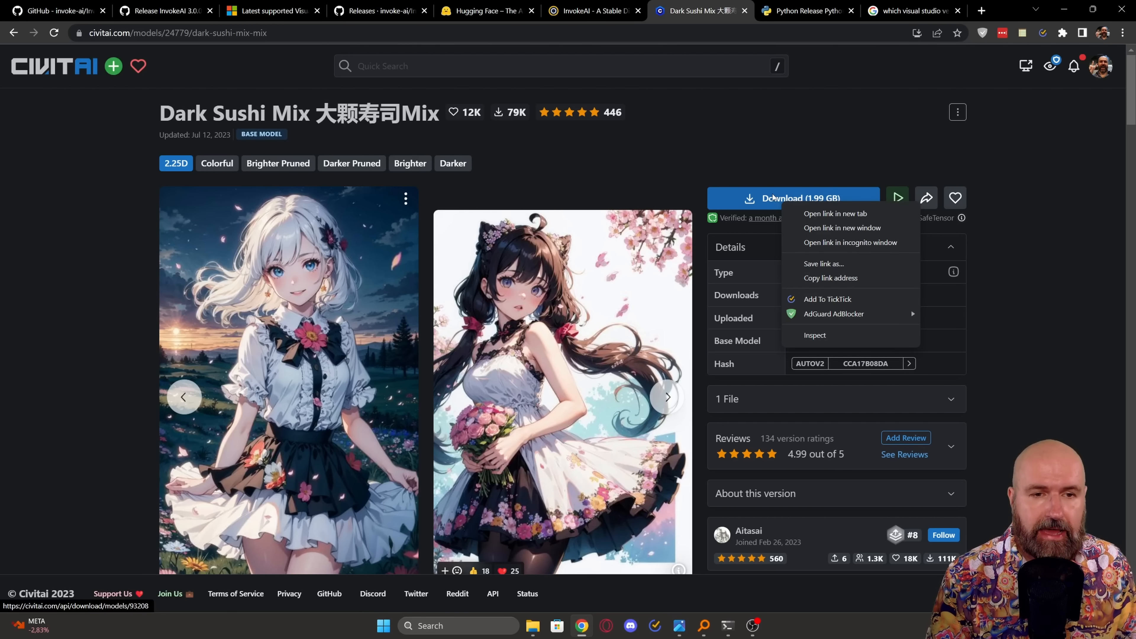
click(823, 277)
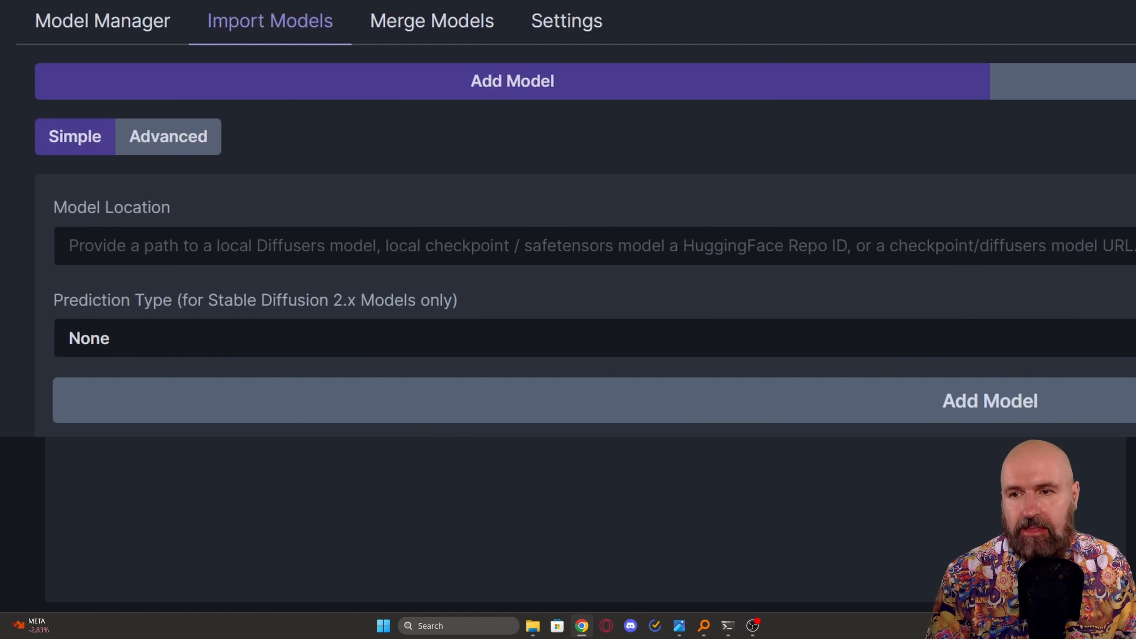
click(246, 239)
right_click(245, 240)
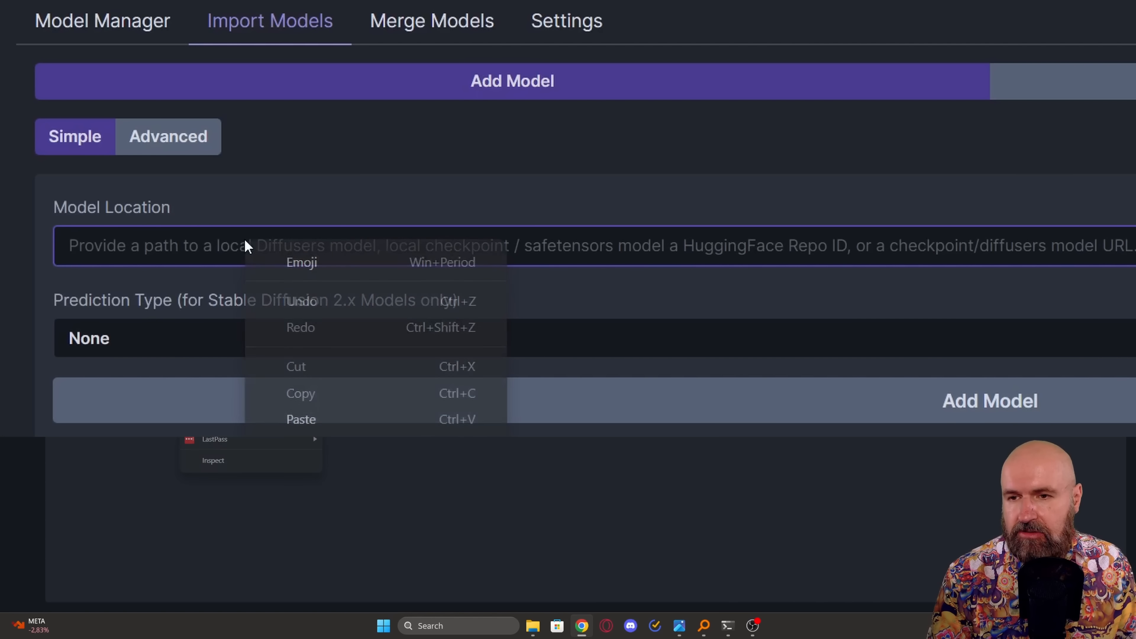
click(314, 417)
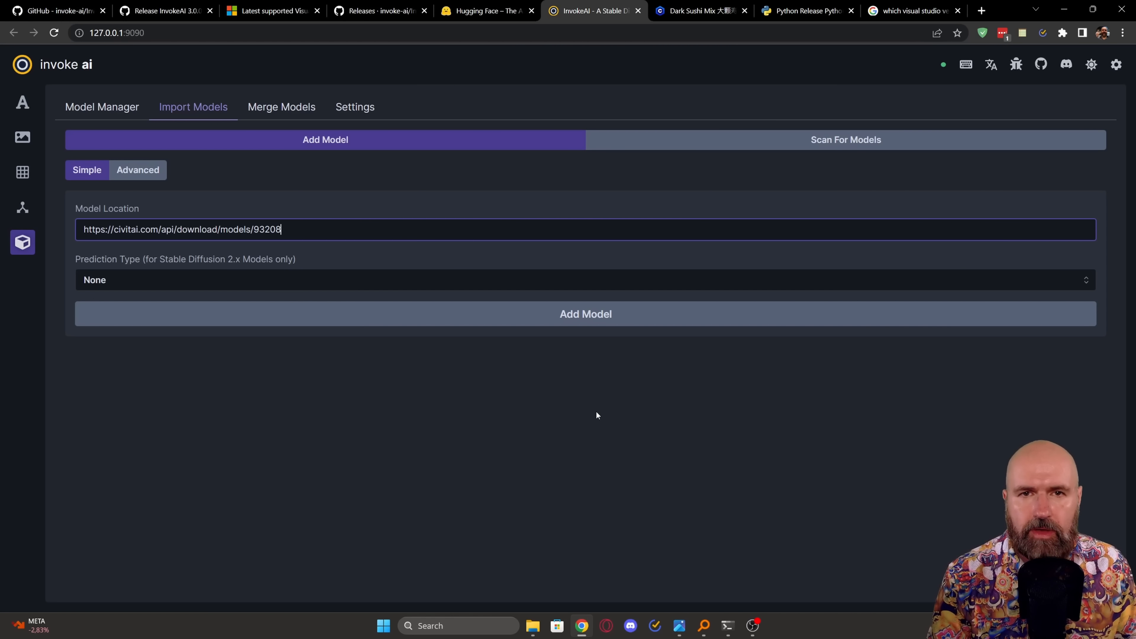
Step: Open the Merge Models page and read the note about which model format can be merged
click(281, 106)
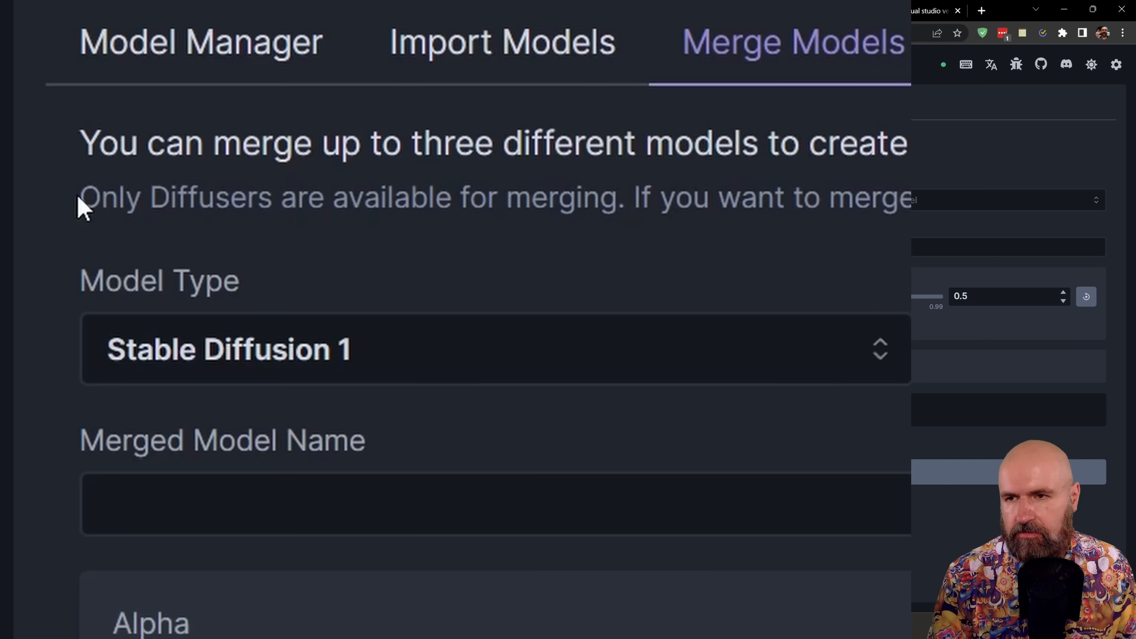
drag(65, 155, 130, 157)
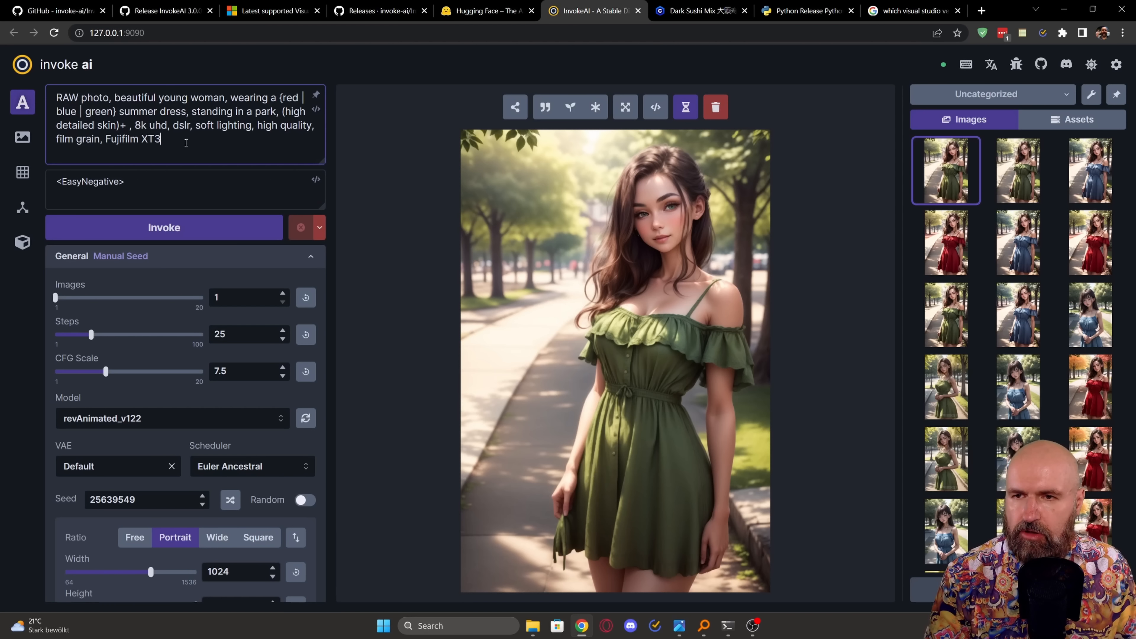
Step: Clear the negative prompt and insert the EasyNegative embedding into it from the embedding list
click(185, 200)
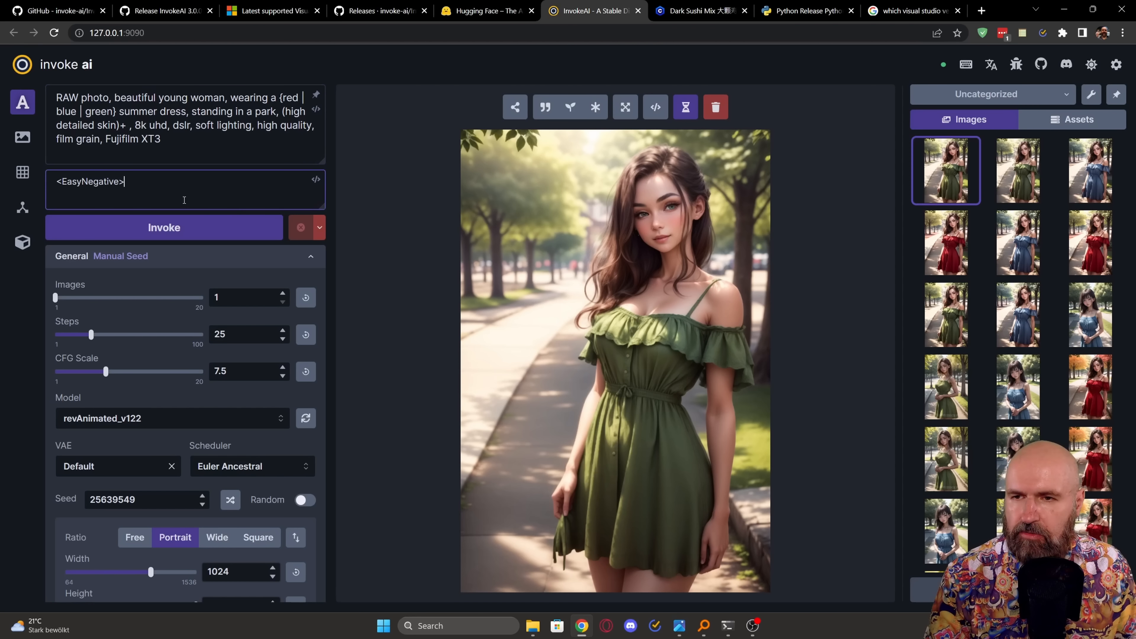
mouse_move(323, 164)
mouse_down()
mouse_move(323, 358)
mouse_move(323, 162)
mouse_up()
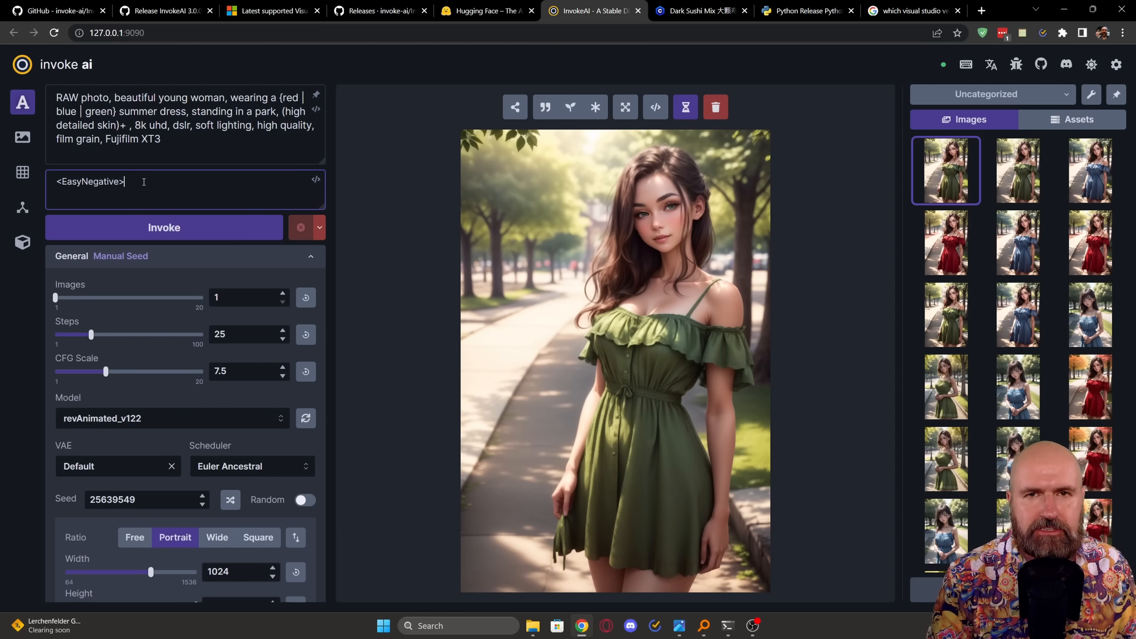
key(ctrl+a)
key(BackSpace)
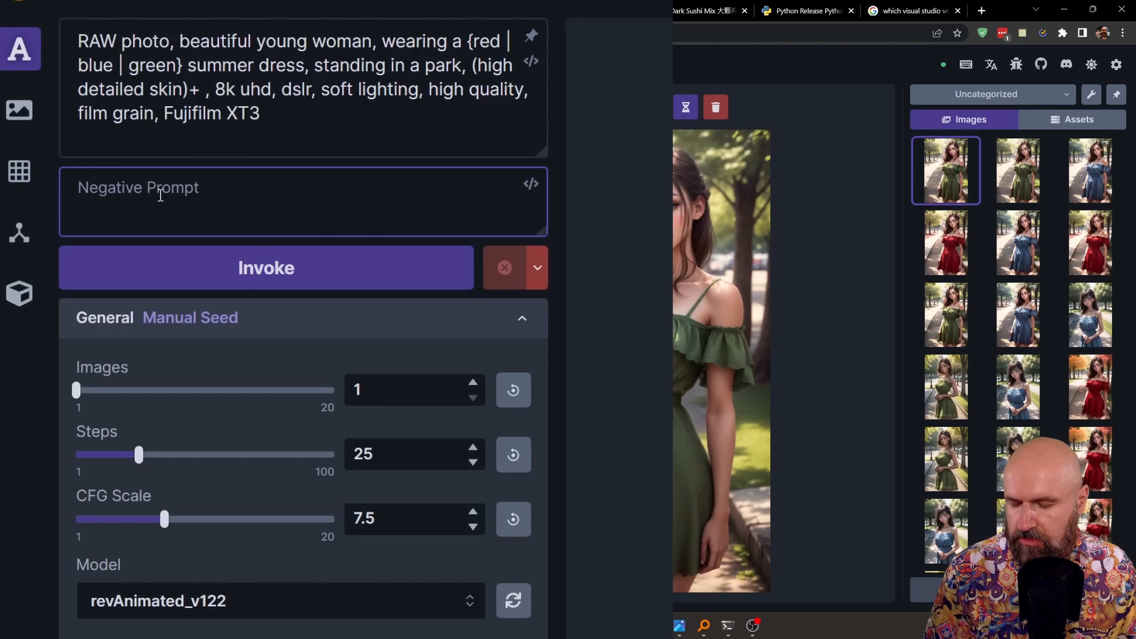
text(<)
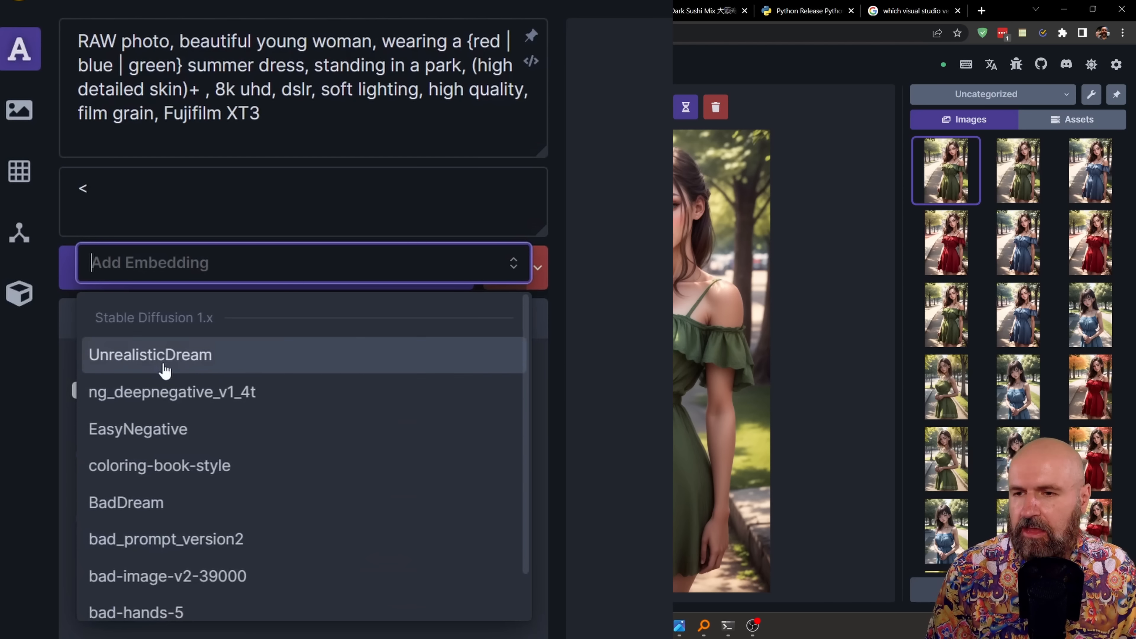
click(157, 429)
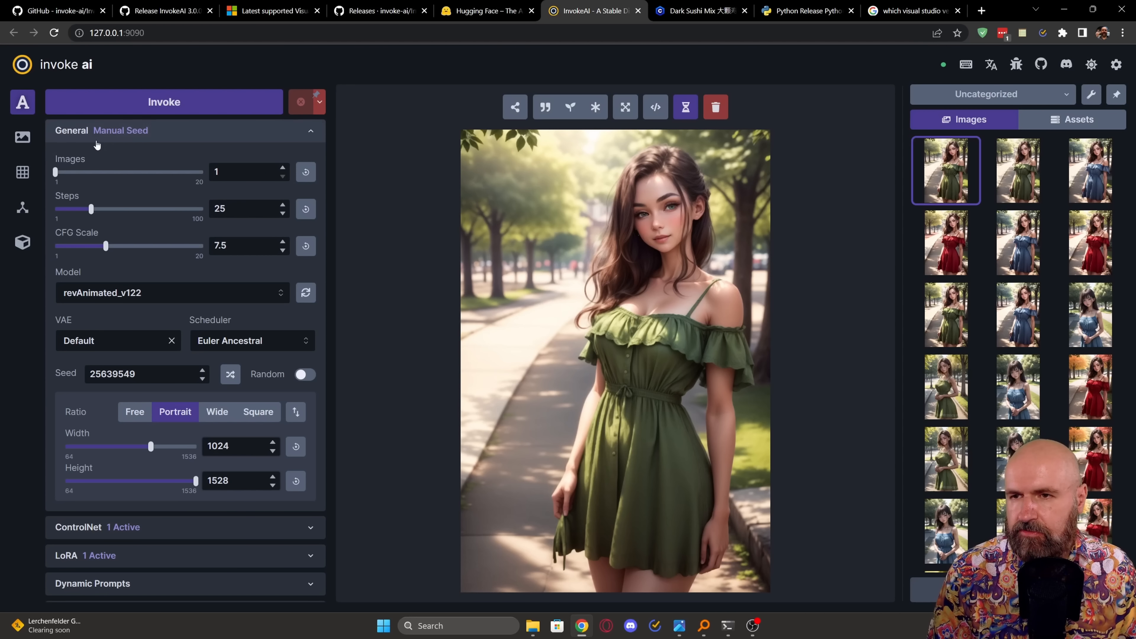
Step: Look through the scheduler choices, and switch the random seed on and back off
mouse_move(60, 174)
drag(151, 175, 56, 179)
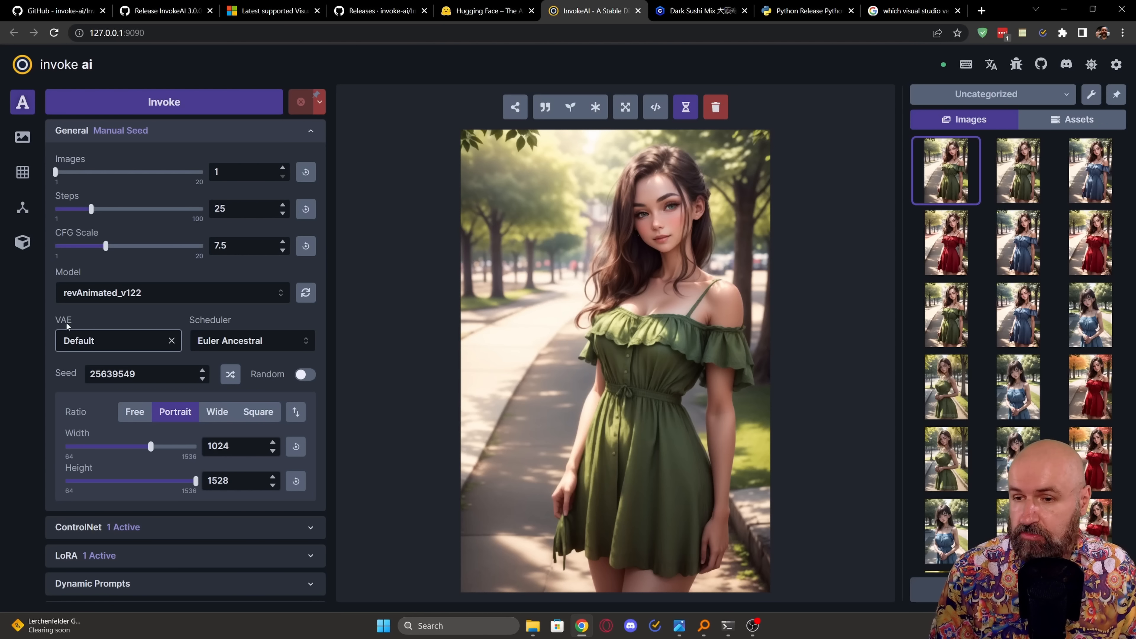
click(244, 341)
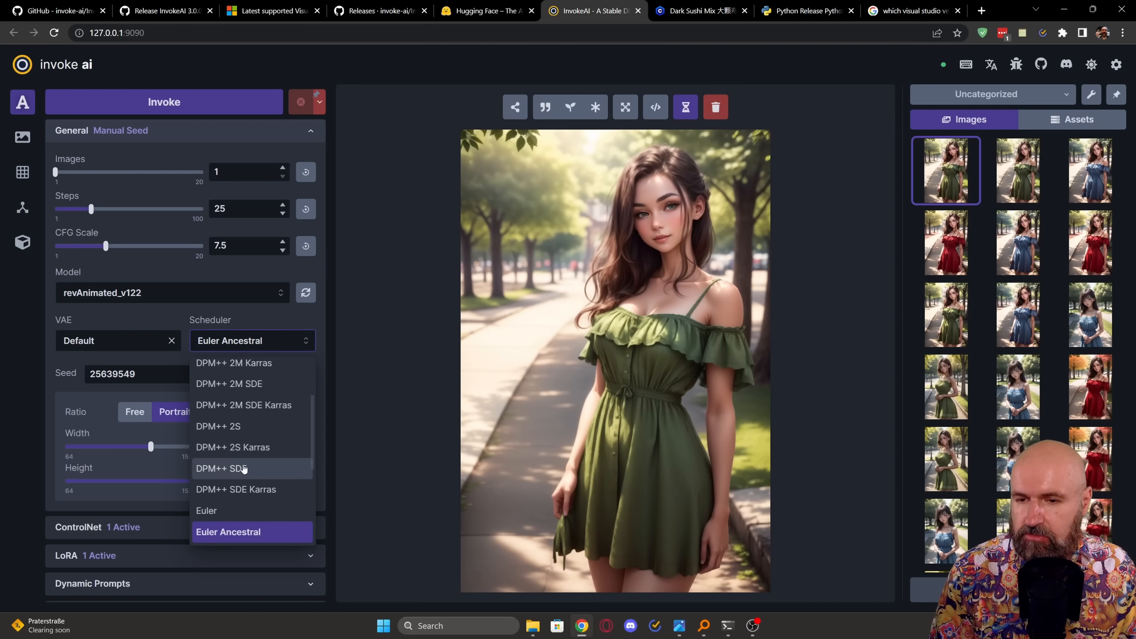
click(246, 320)
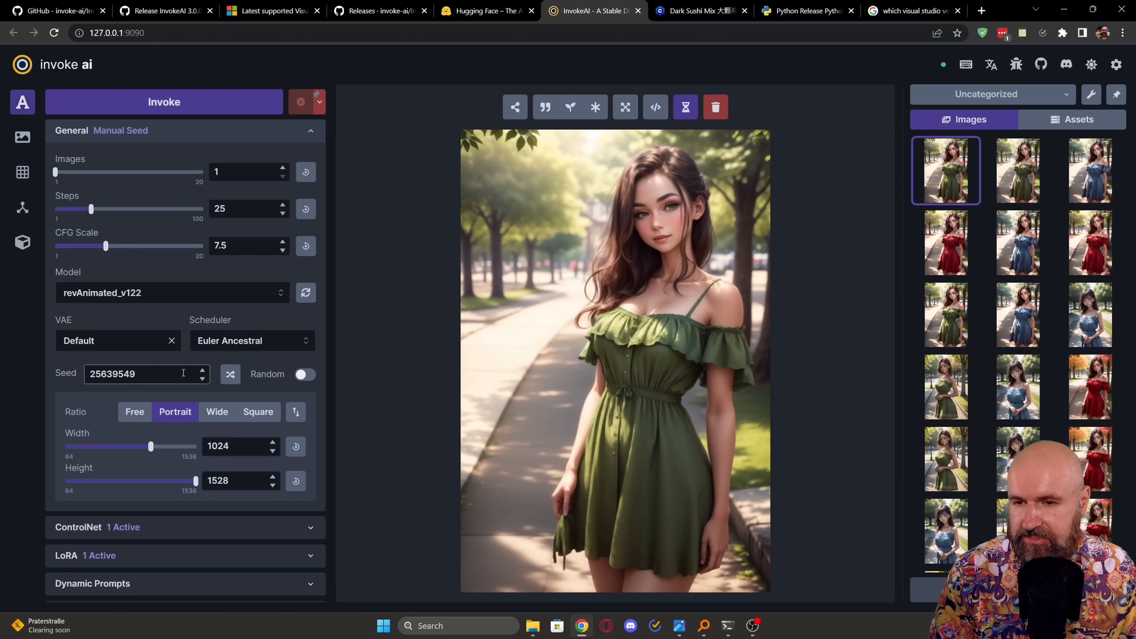
click(307, 375)
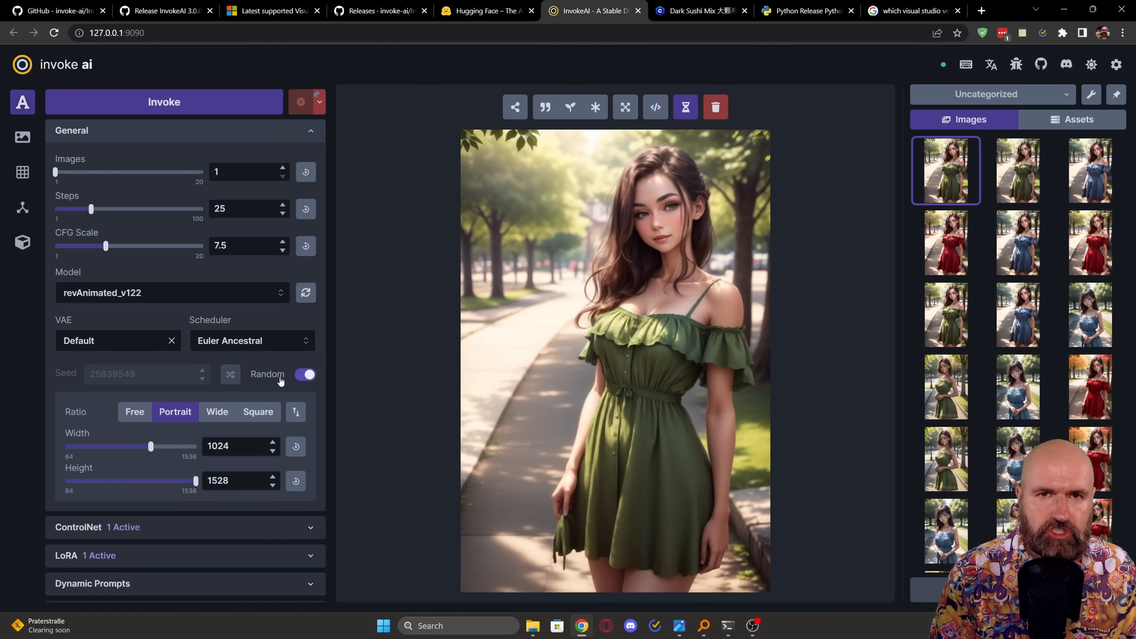
click(308, 377)
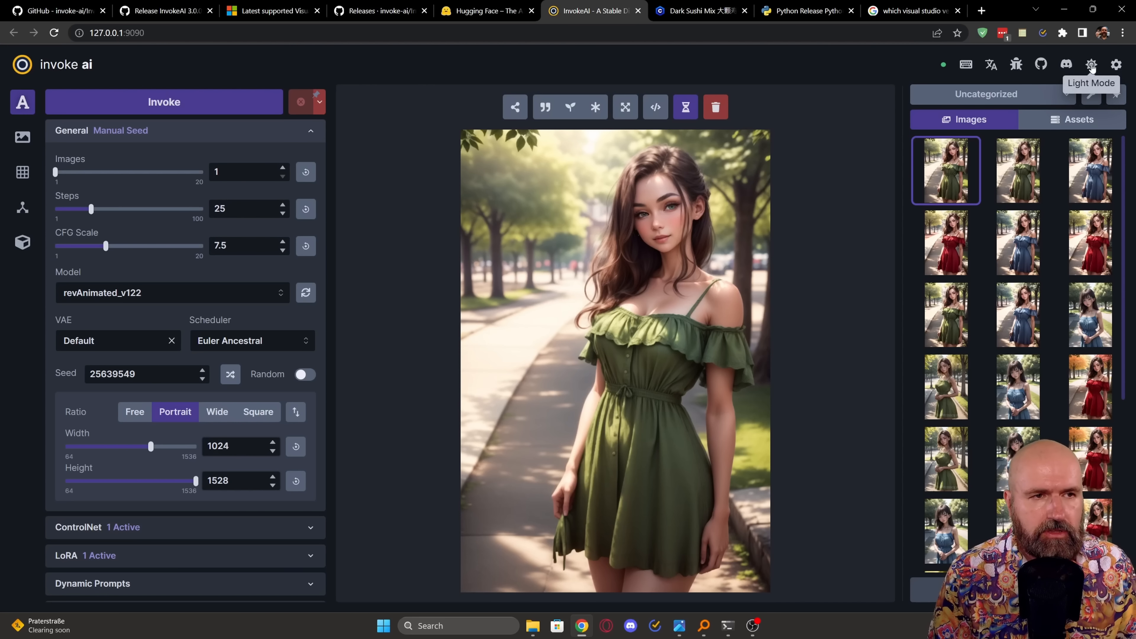
Step: Open the application settings, review the user interface options such as Use Sliders For All Options, and close them
click(1115, 66)
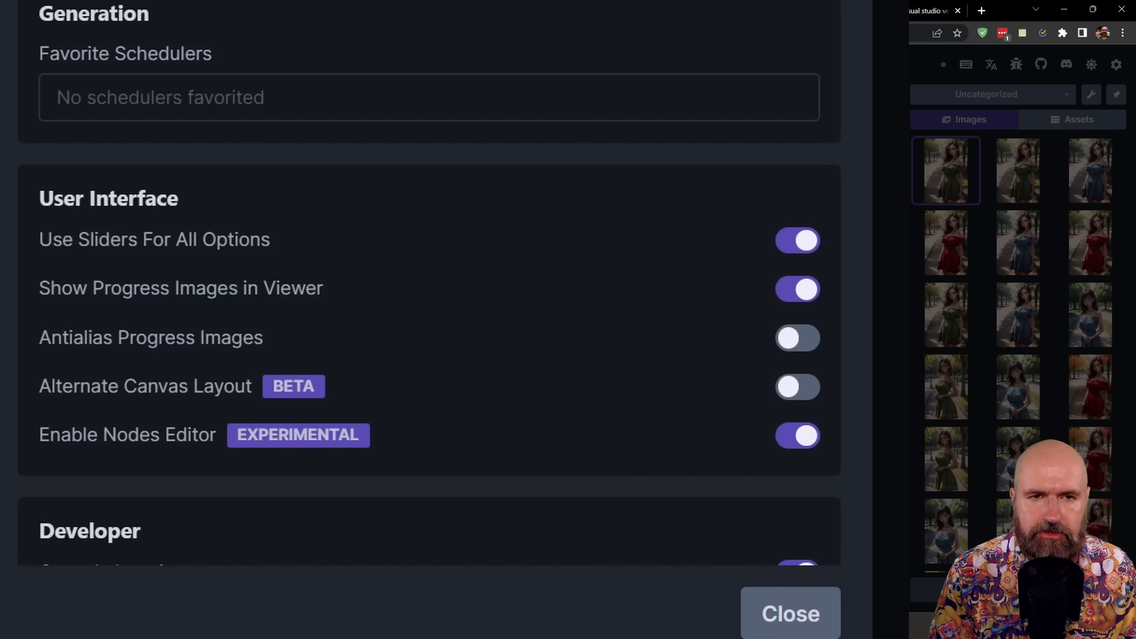
click(853, 4)
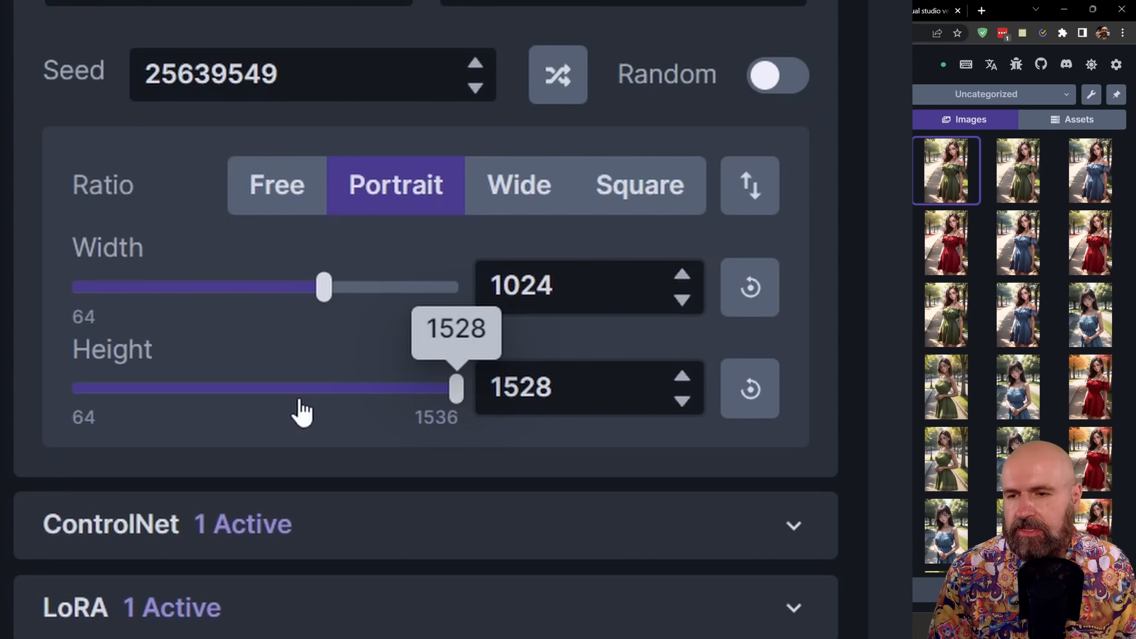
Step: Switch the aspect ratio to Free and set the image height to 1536 and the width to 320
click(277, 210)
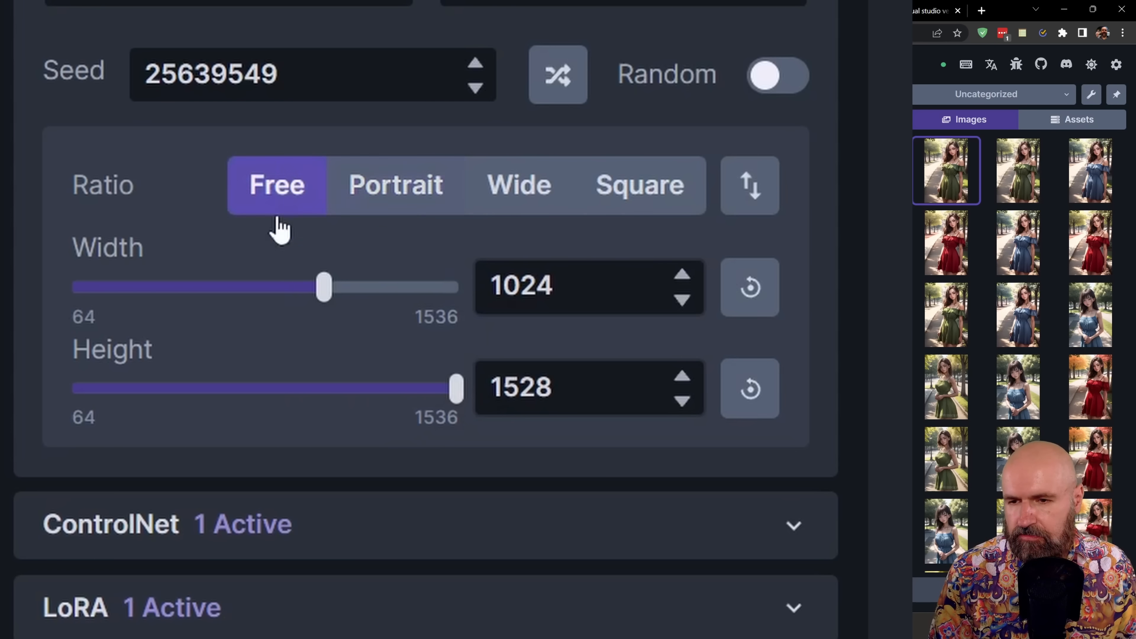
drag(313, 291, 274, 291)
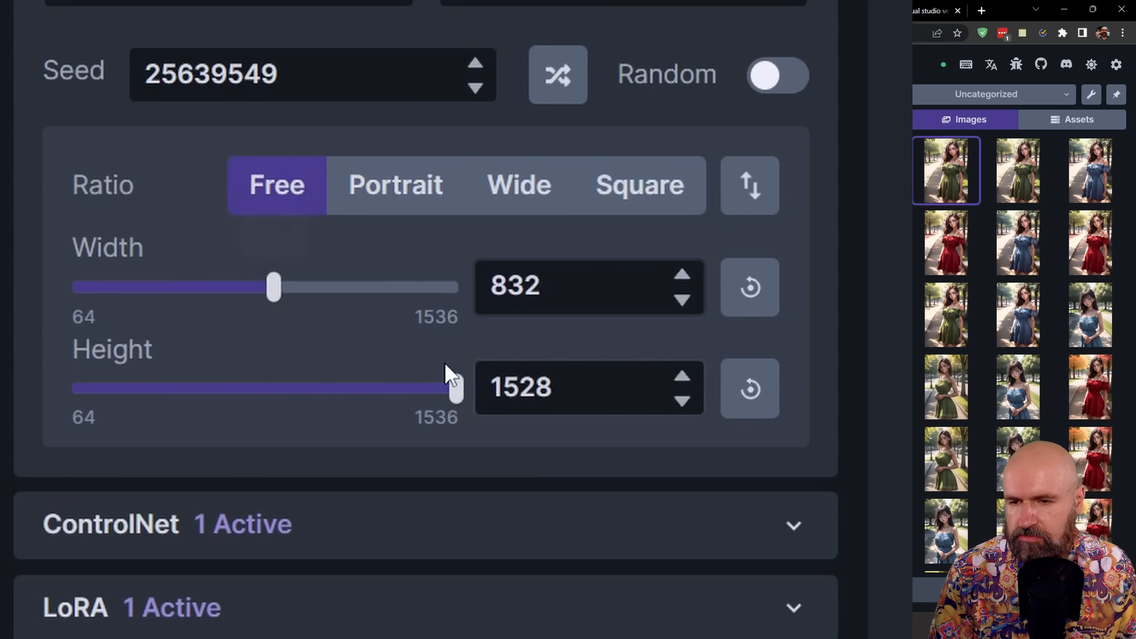
mouse_move(456, 387)
mouse_down()
mouse_move(251, 398)
mouse_move(461, 387)
mouse_up()
drag(282, 295, 142, 294)
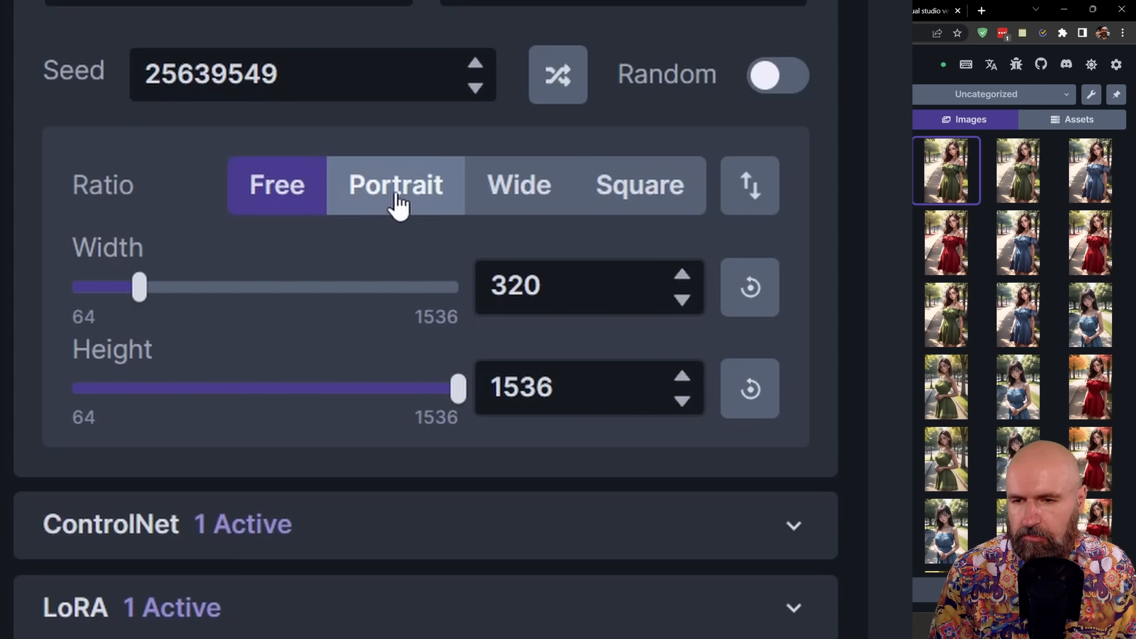
Step: Set the ratio to Portrait with a width of 512 and swap the dimensions to 768 × 512
click(399, 203)
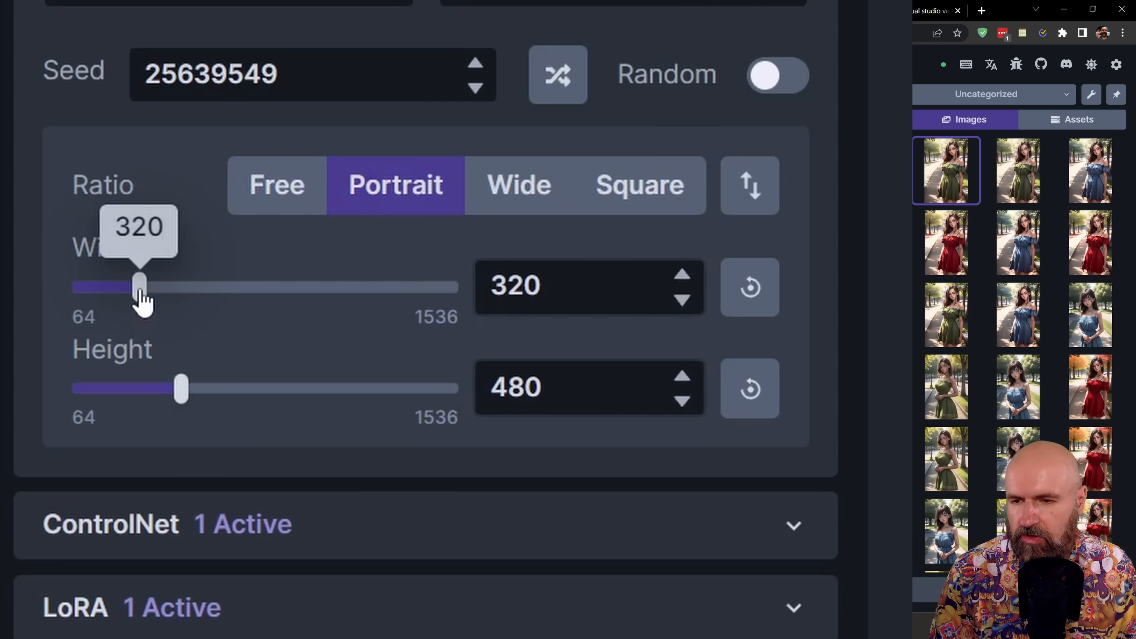
drag(142, 296, 188, 289)
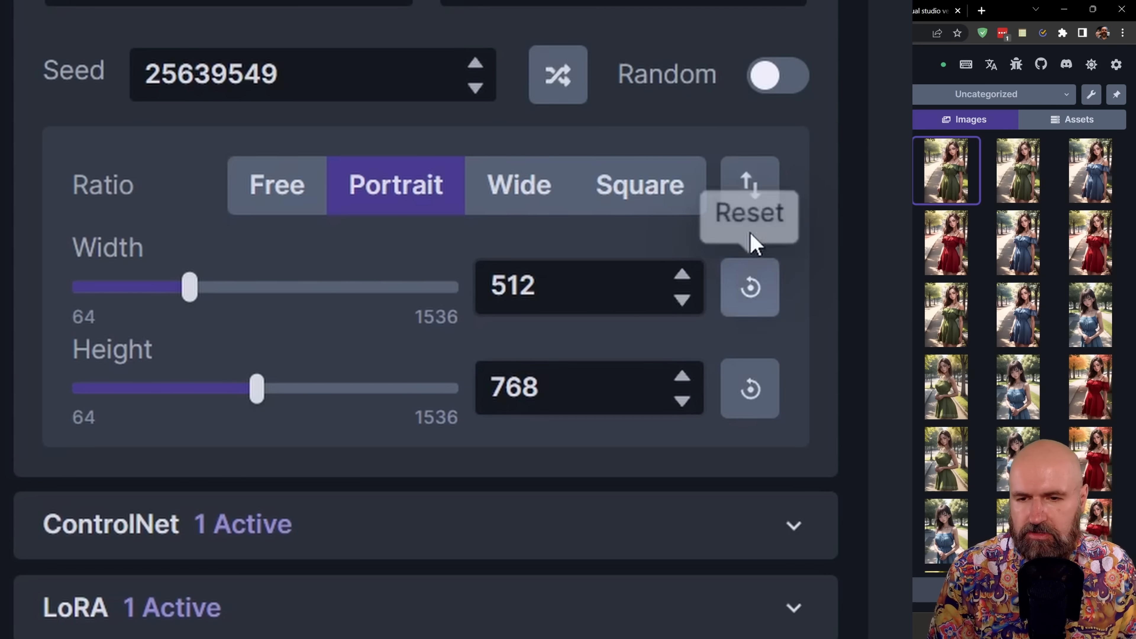
click(754, 187)
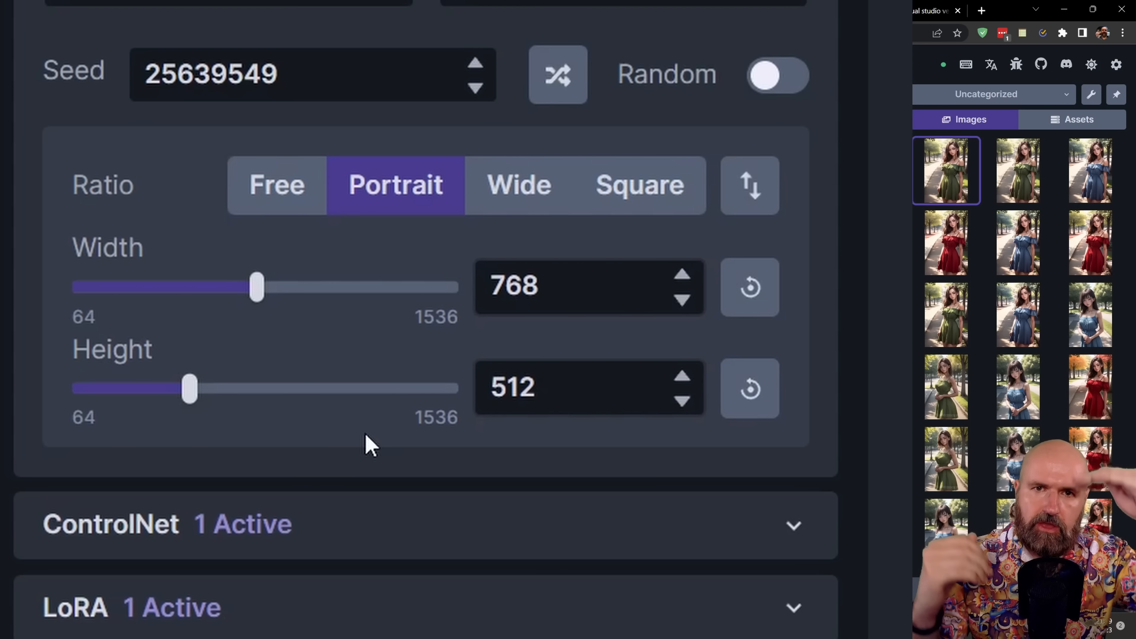
Step: Expand the ControlNet settings, look through the available models, and change the active model to depth
scroll(365, 433, down, 3)
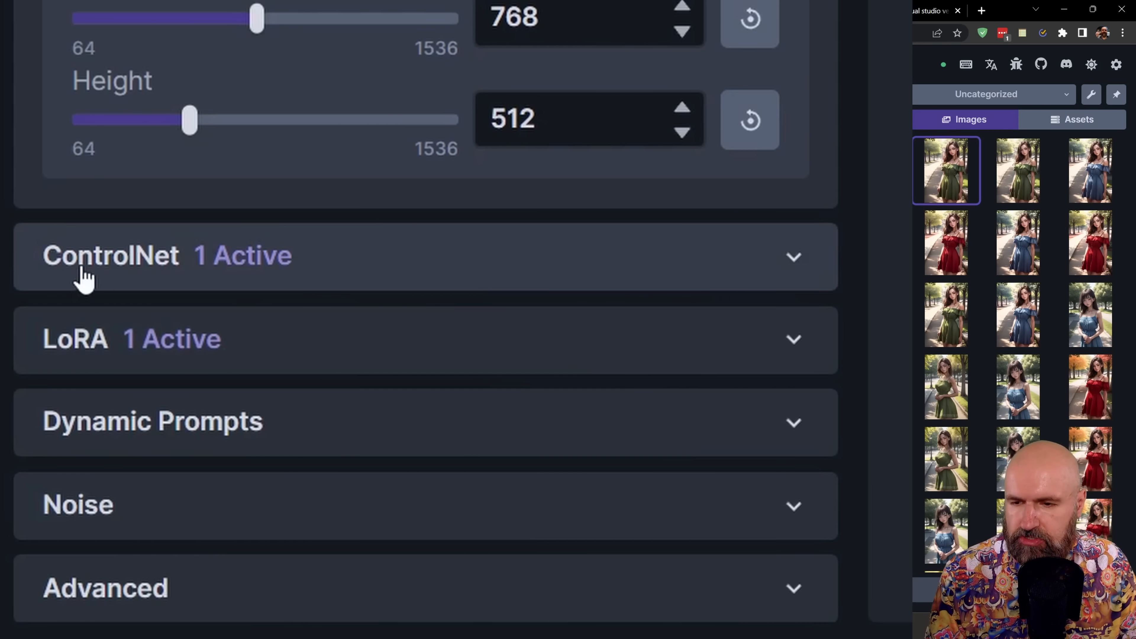
click(433, 262)
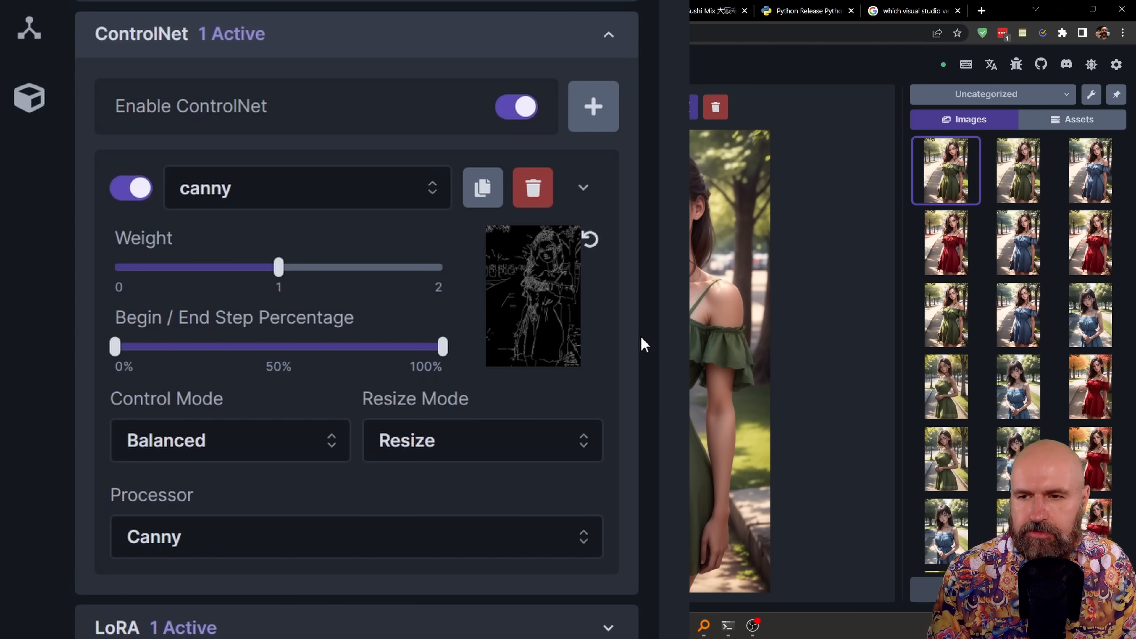
click(304, 193)
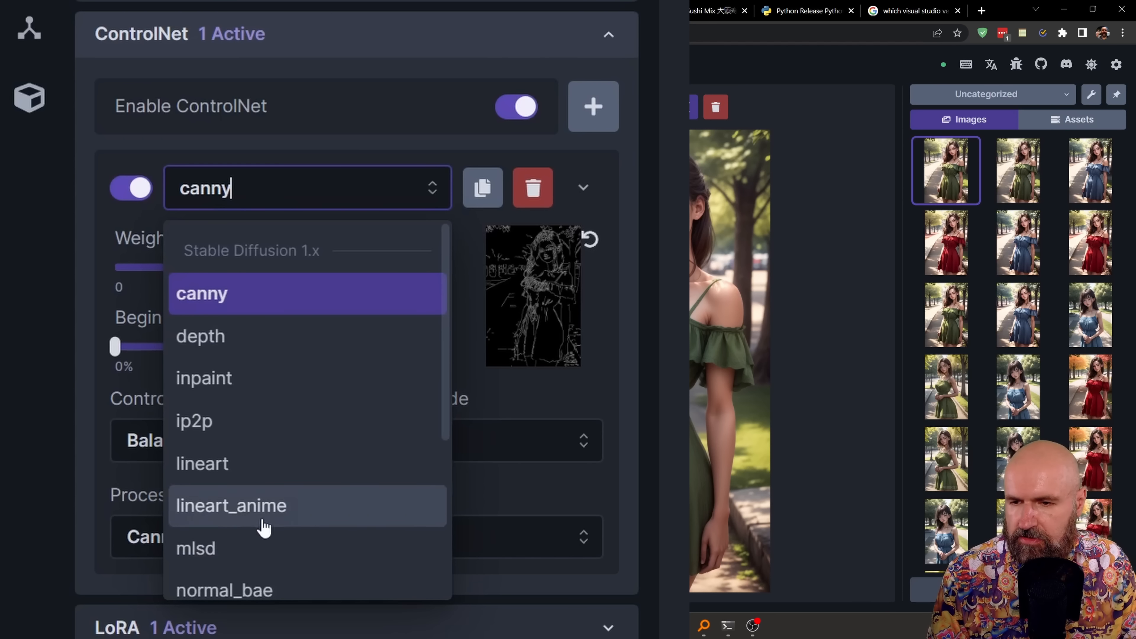
scroll(291, 481, down, 3)
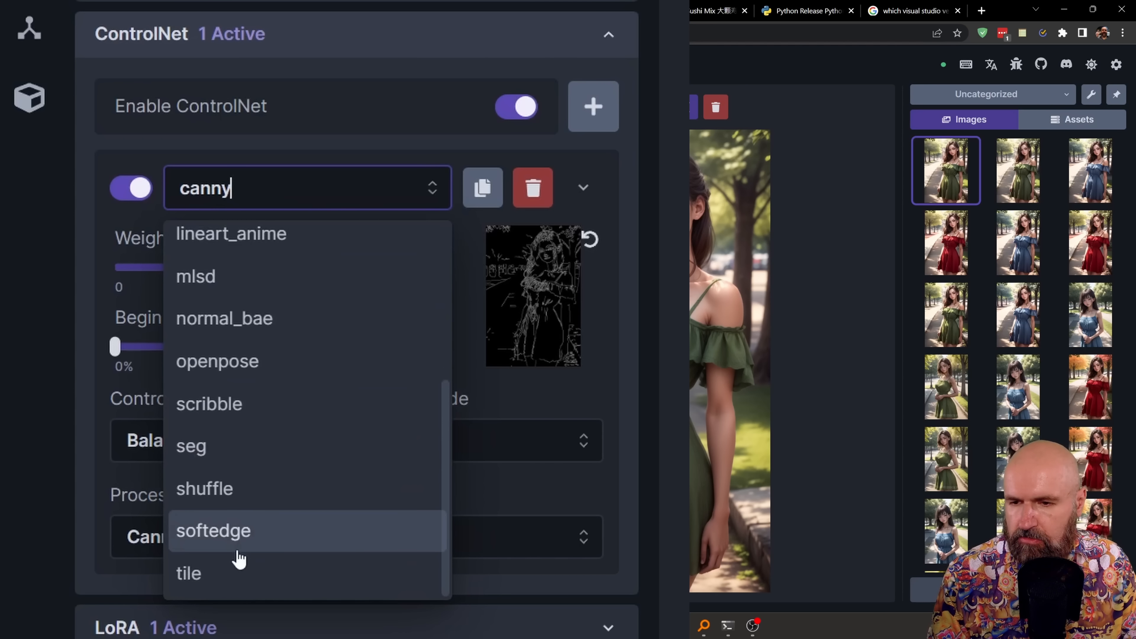
scroll(250, 551, up, 4)
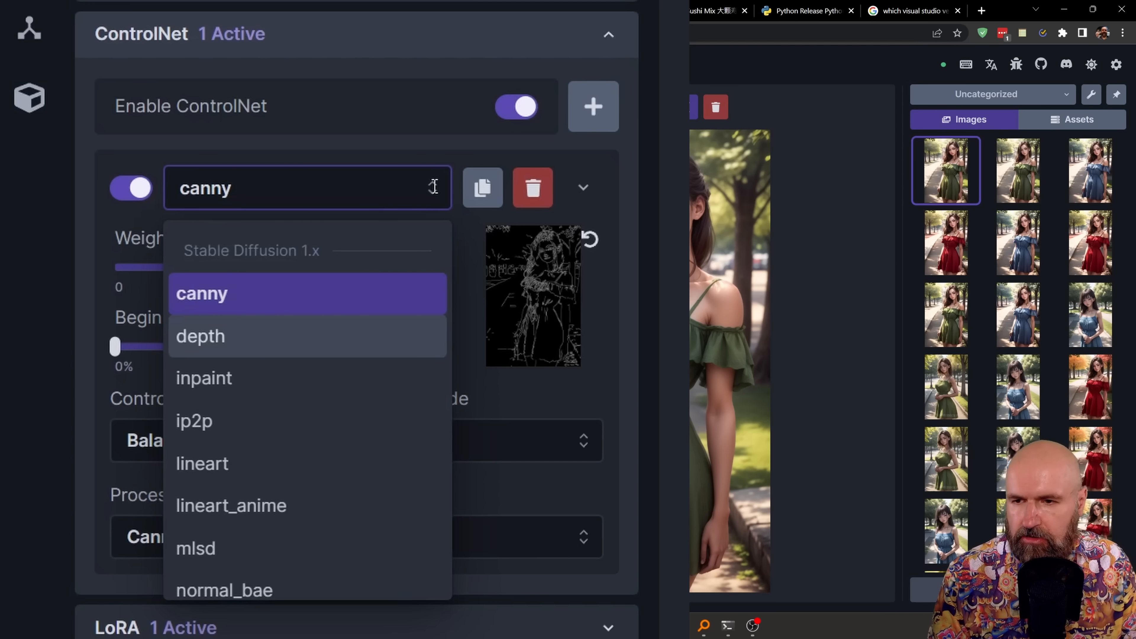
key(Return)
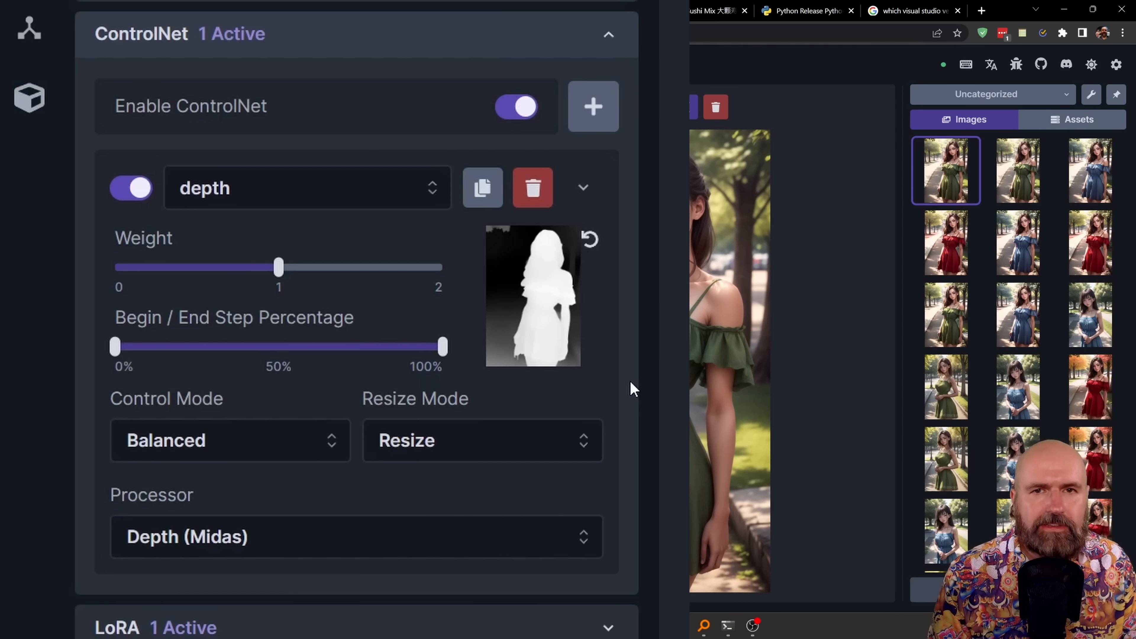
Step: Use the first green-dress gallery image as the ControlNet input image and set the ControlNet model to canny
mouse_move(601, 320)
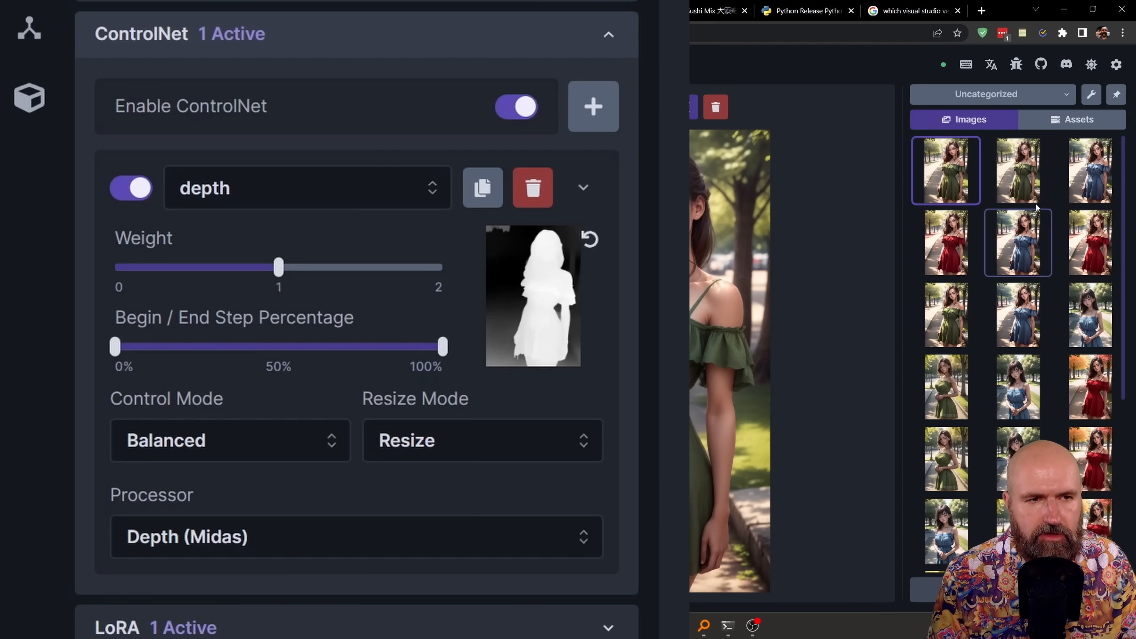
drag(946, 175, 530, 300)
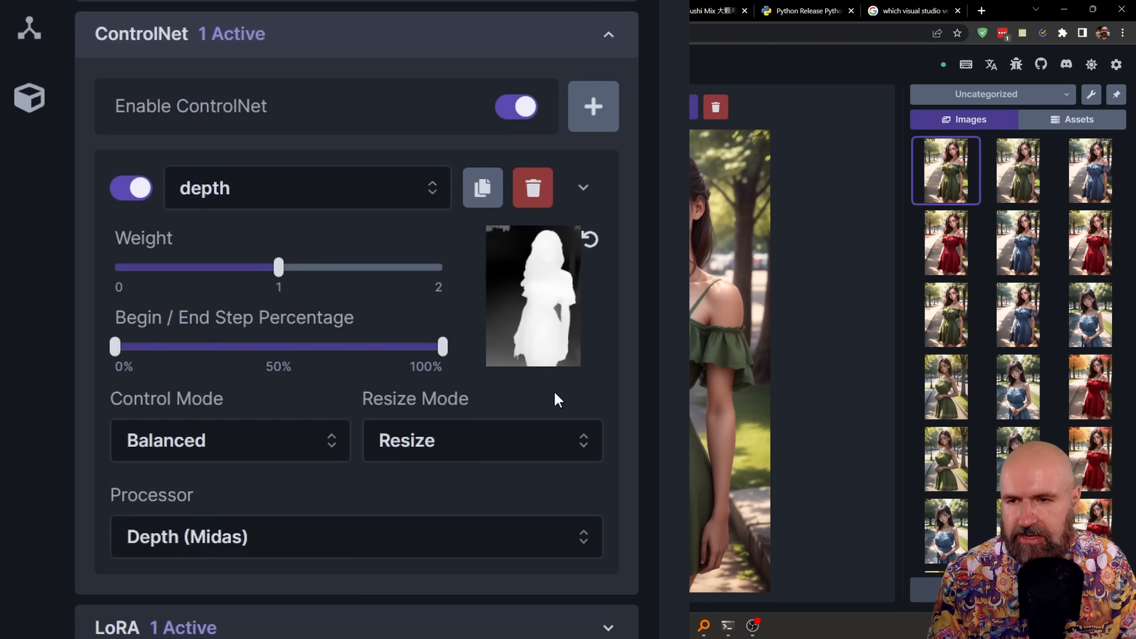
click(336, 185)
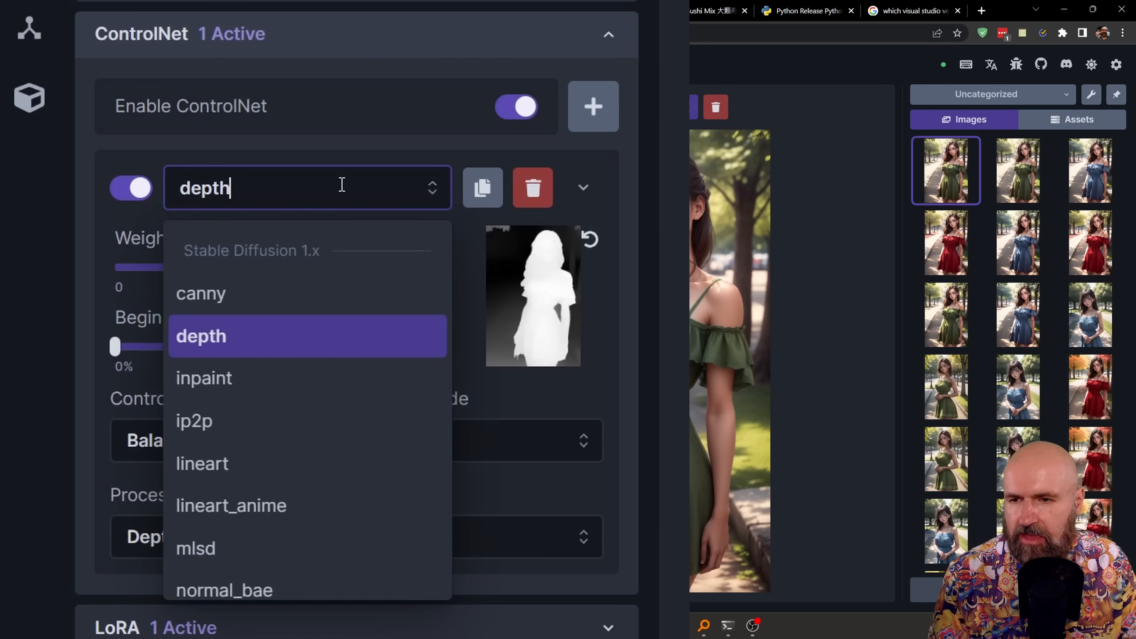
click(244, 308)
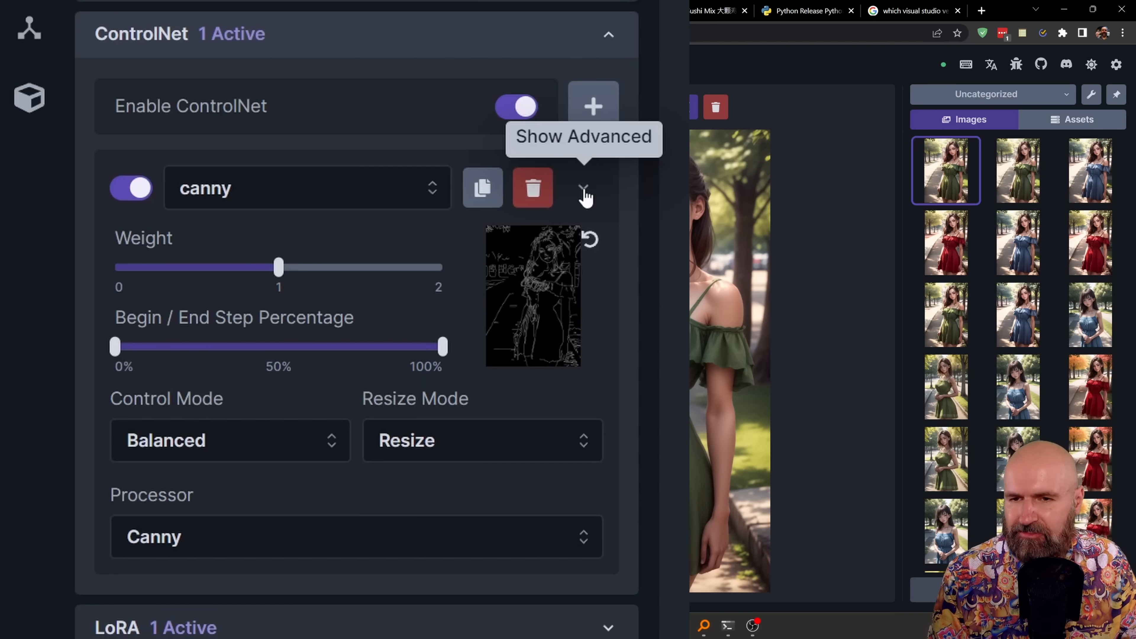
Step: Show the advanced options of the canny ControlNet and examine its preview, Low Threshold and High Threshold
click(584, 190)
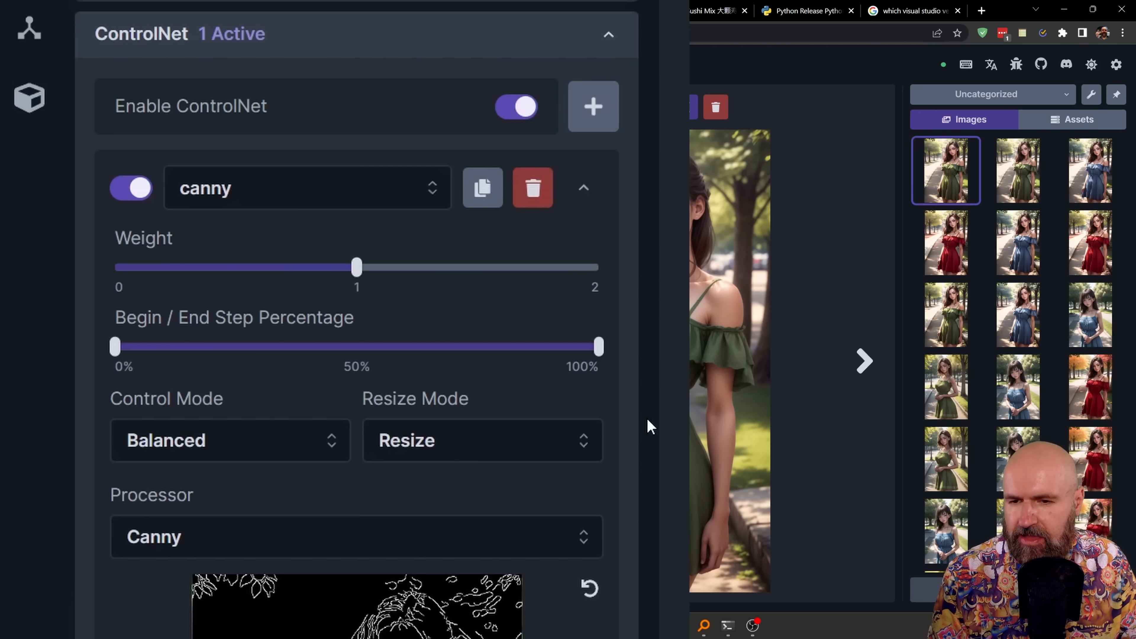
scroll(649, 427, down, 10)
scroll(548, 273, down, 3)
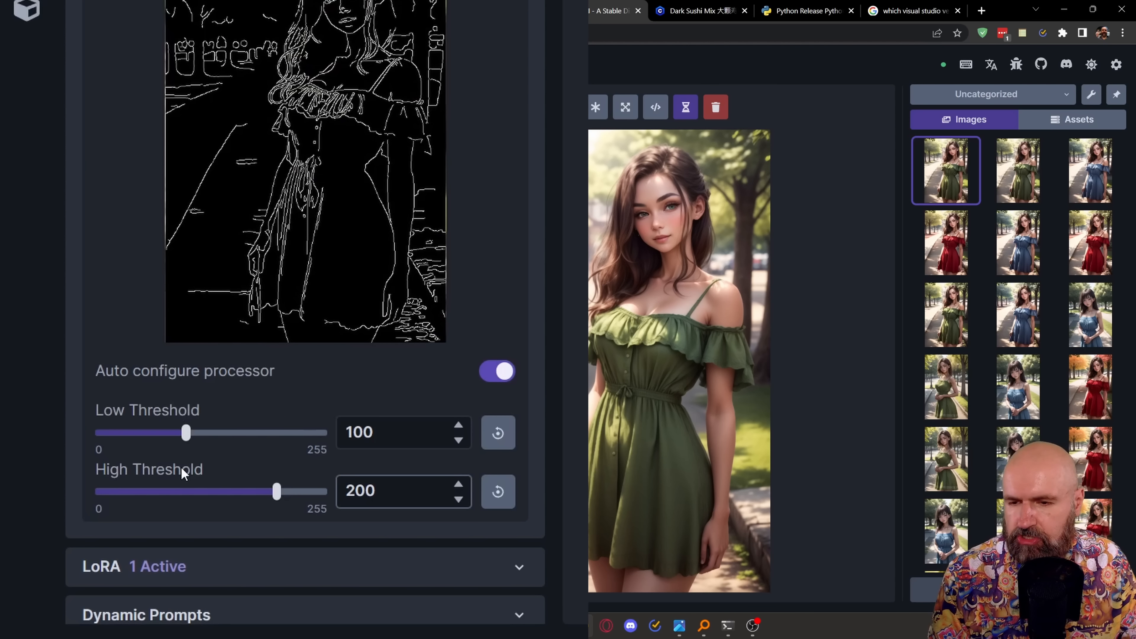
mouse_move(224, 301)
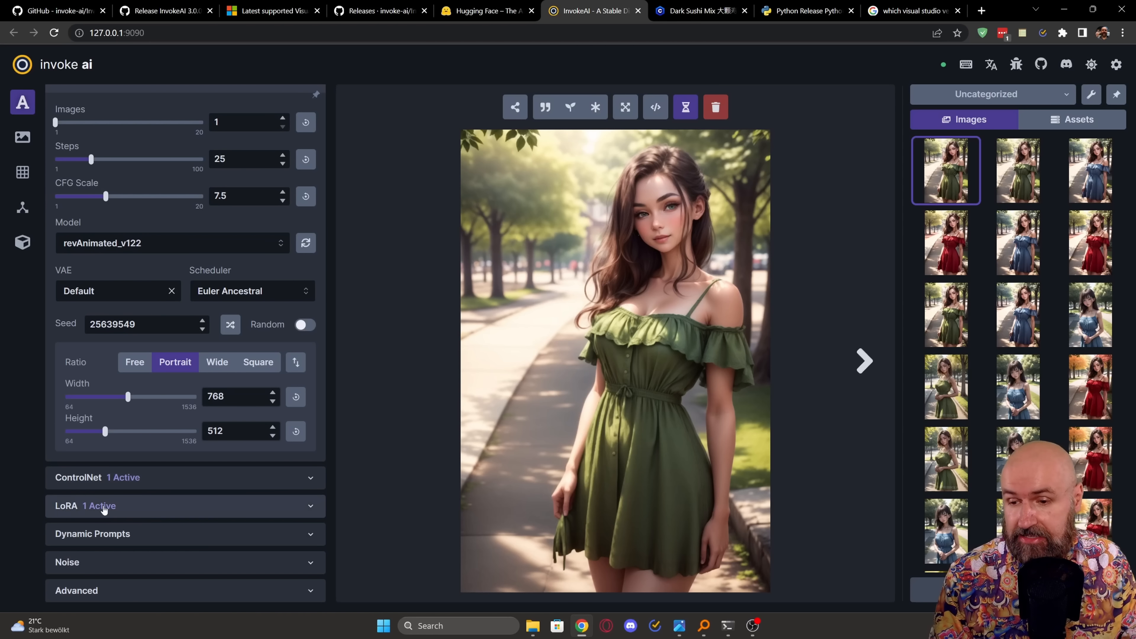
Step: Expand the LoRA settings and add the LowRA LoRA alongside add_detail
click(277, 509)
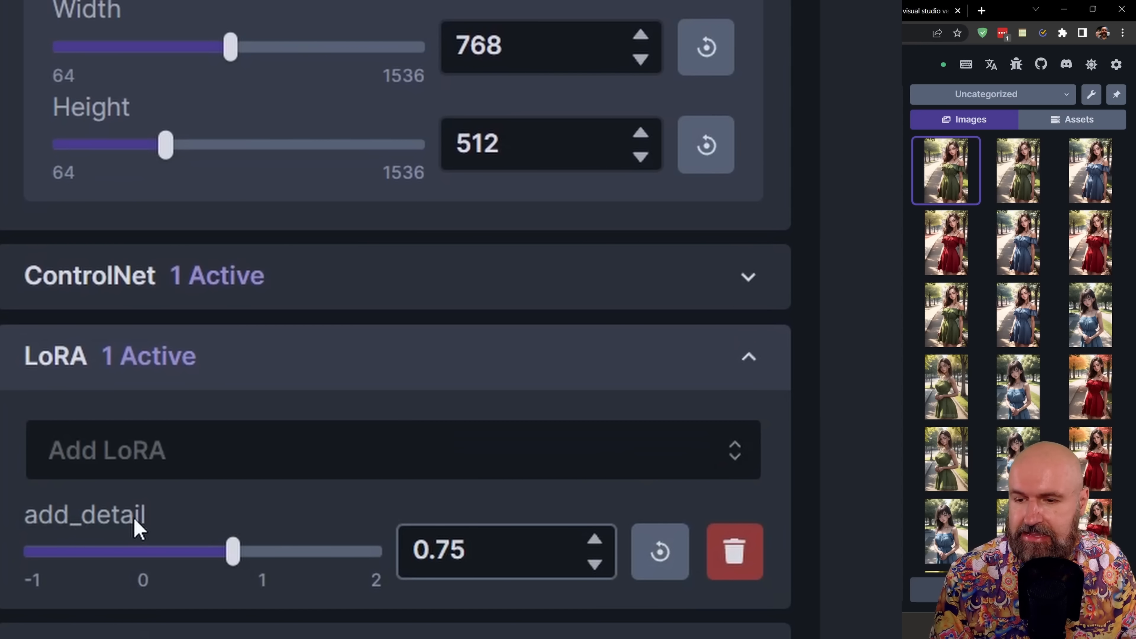
mouse_move(56, 561)
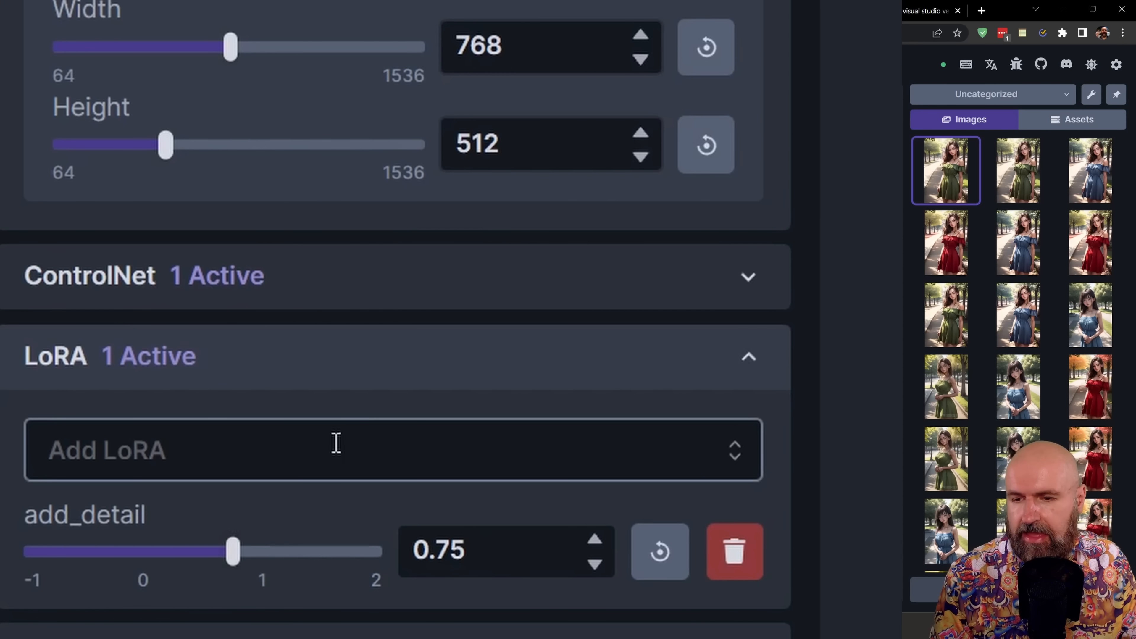
click(351, 456)
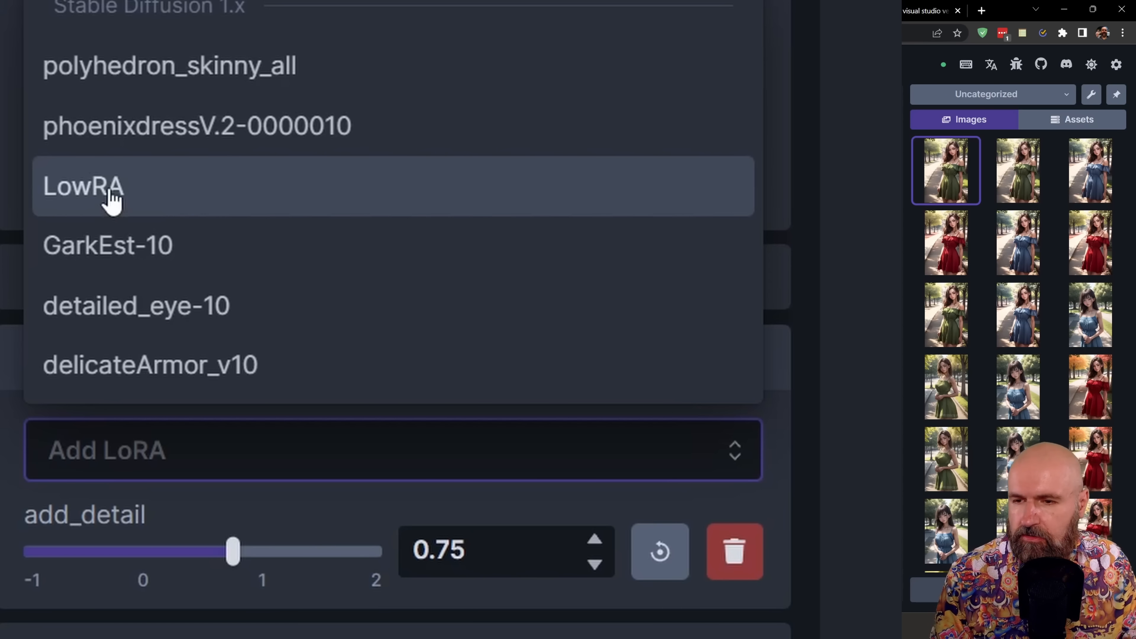
click(87, 203)
scroll(103, 313, down, 2)
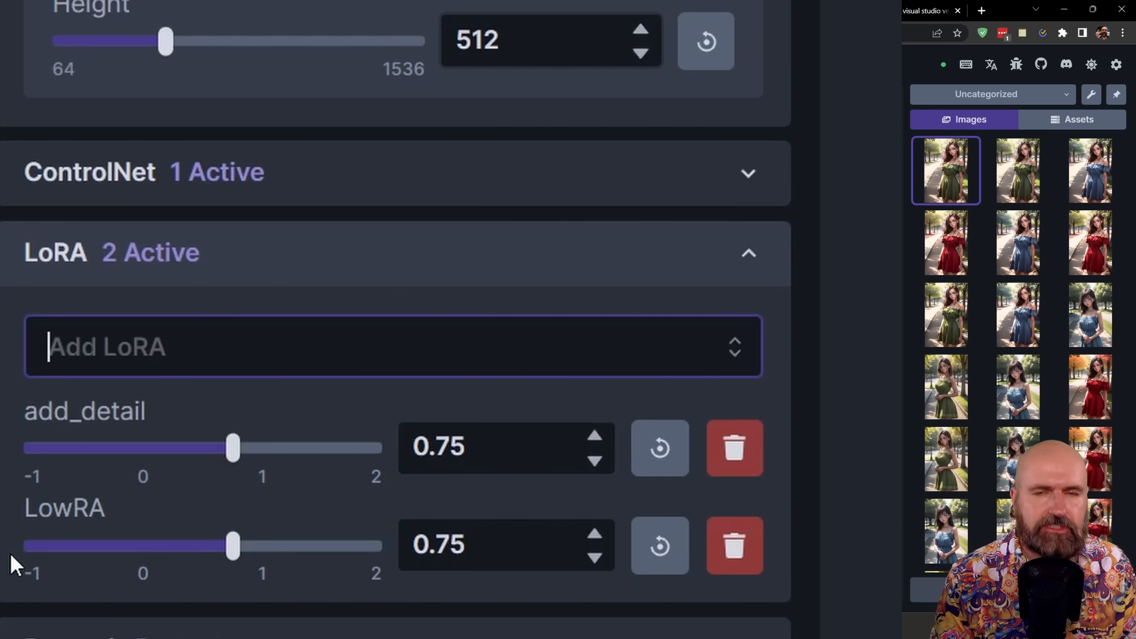
Step: Enable Dynamic Prompts and highlight the {red | blue | green} dress colour options in the positive prompt
scroll(13, 565, down, 5)
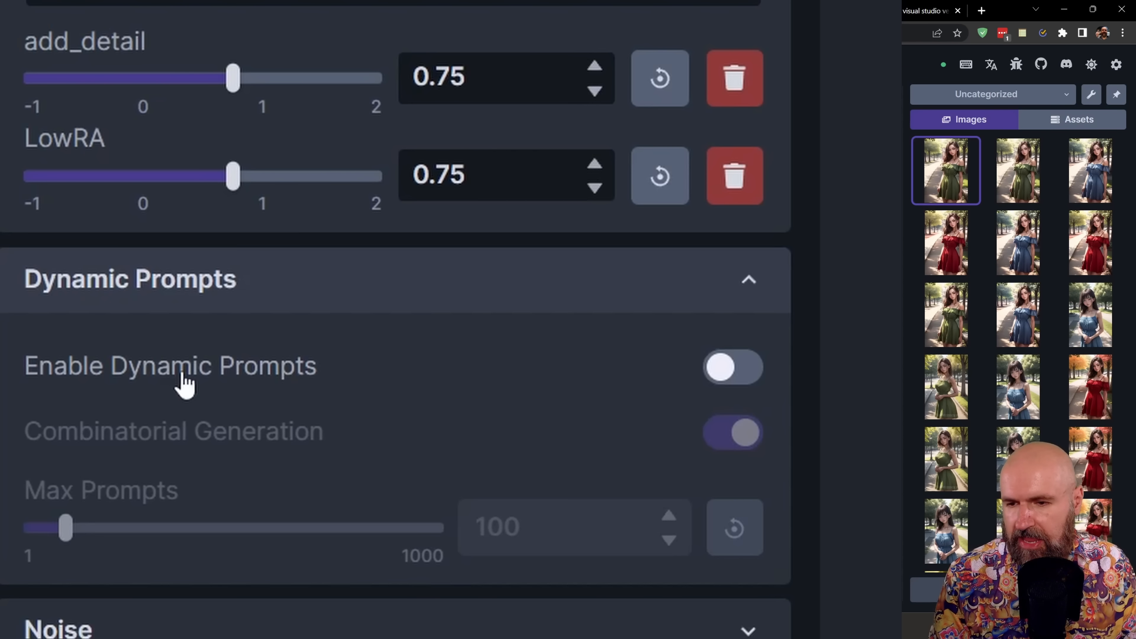
click(739, 378)
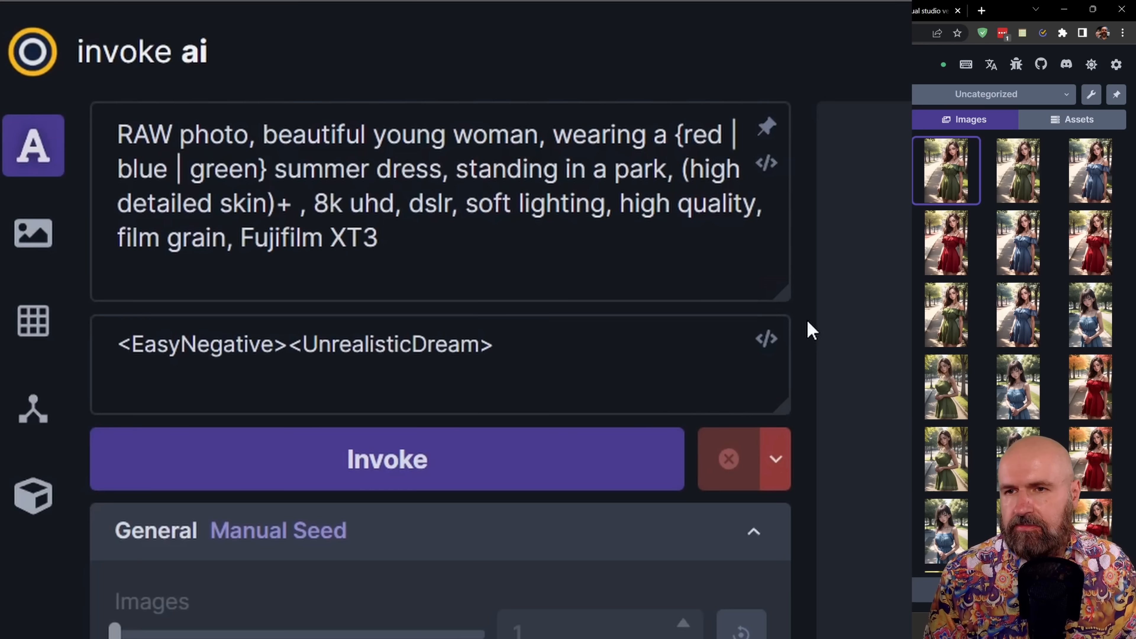
drag(678, 134, 267, 170)
click(692, 251)
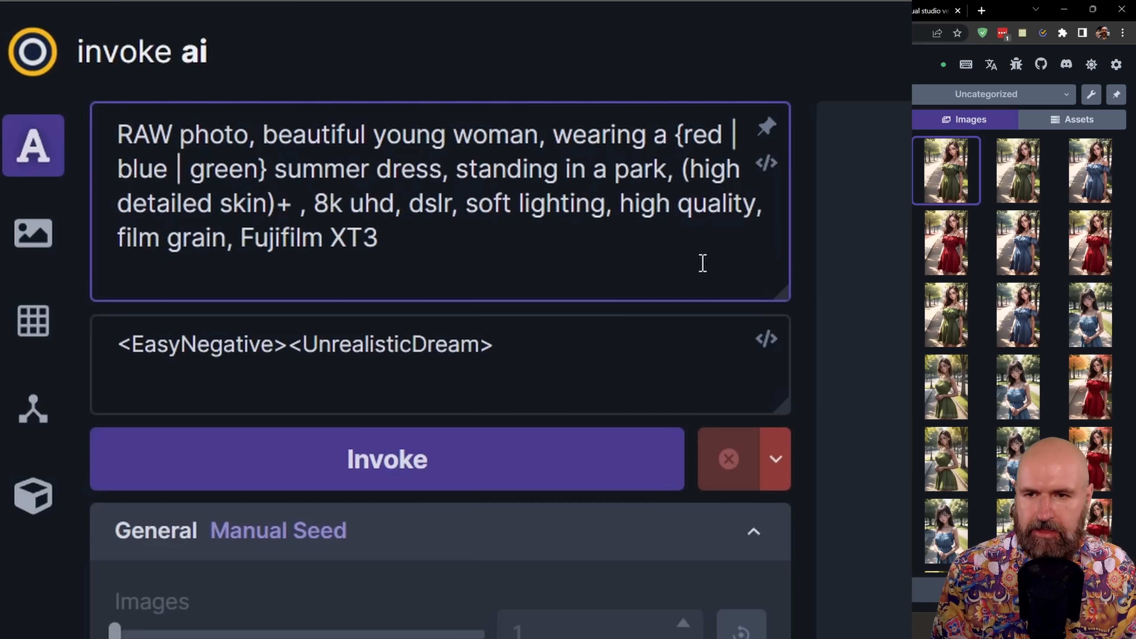
Step: View the red, blue and green dress images in the fourth gallery row and the first red-dress image in the second row
click(1090, 398)
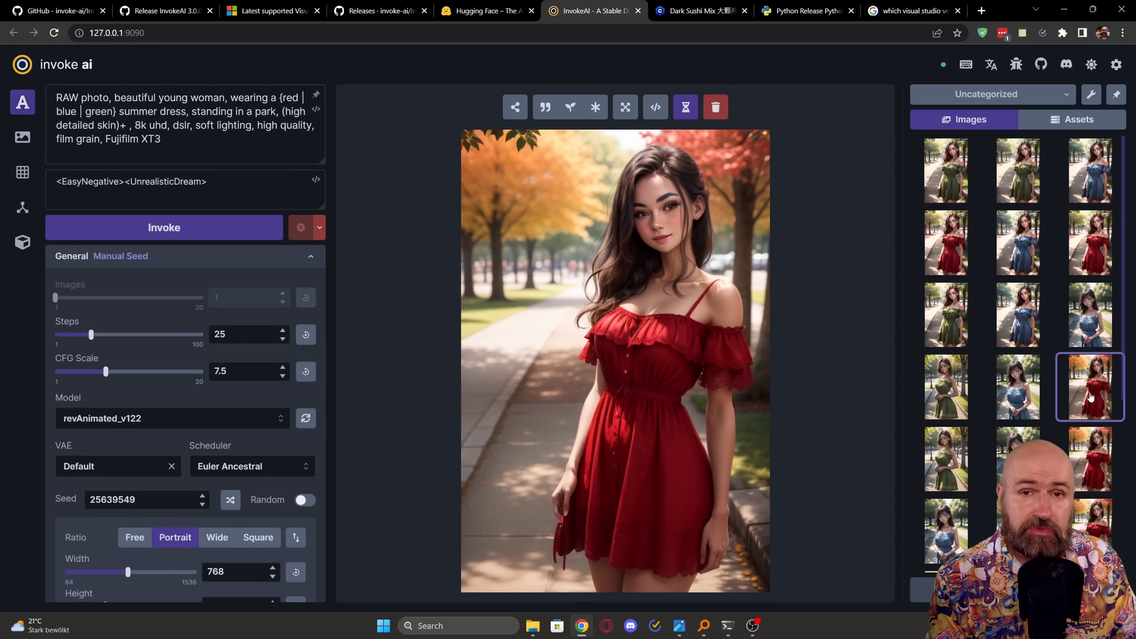
click(1031, 410)
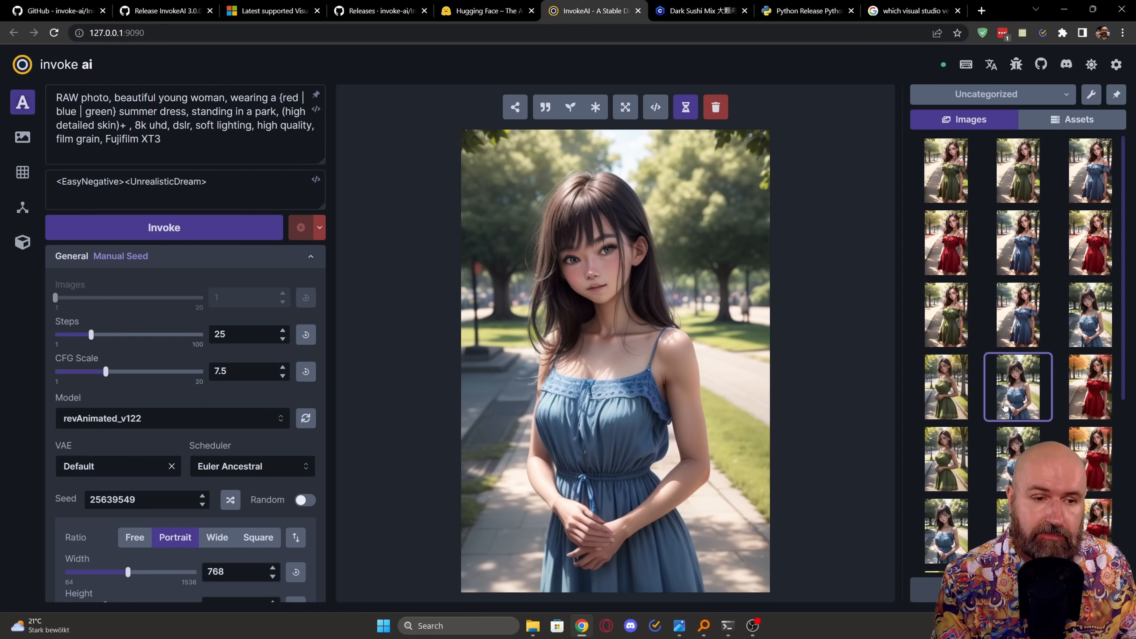
click(970, 408)
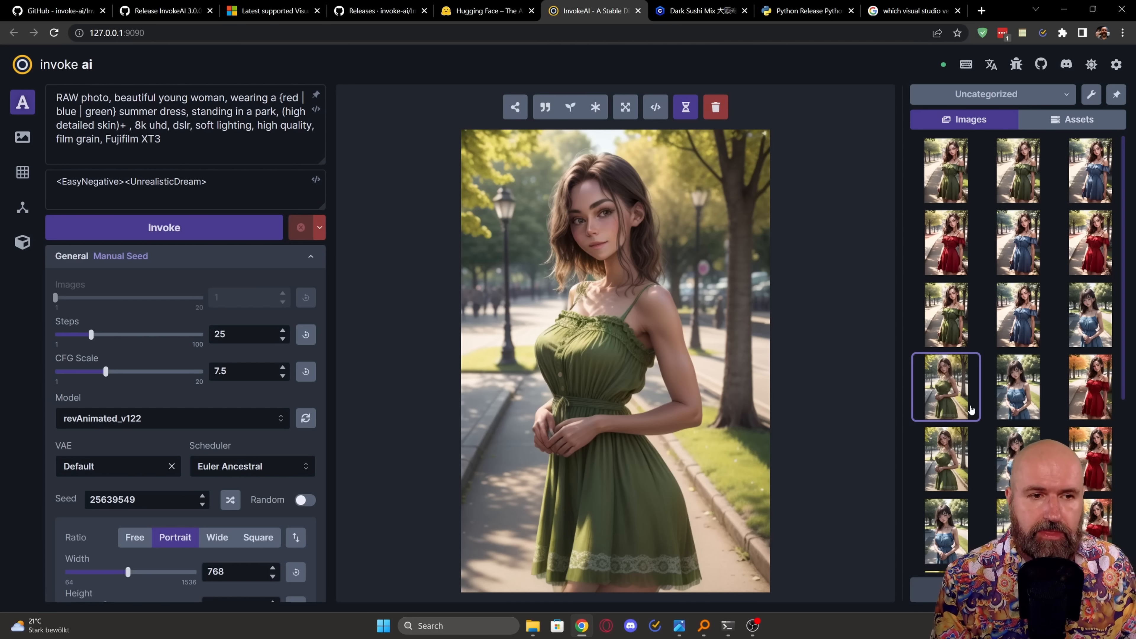
click(948, 251)
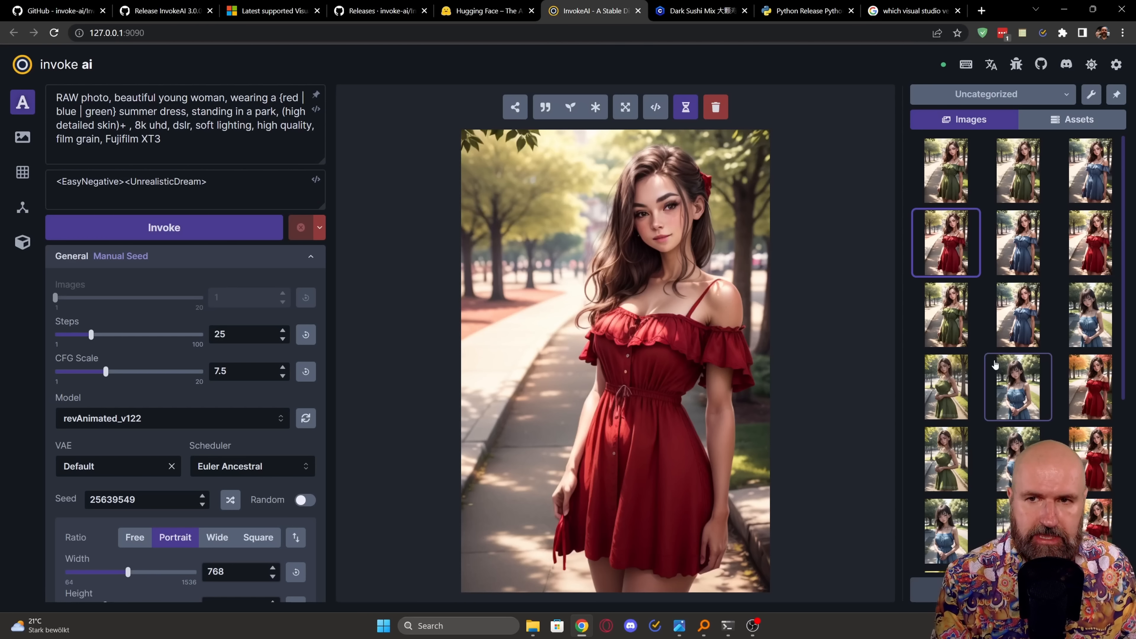
Step: Use the first red-dress gallery image as the canny ControlNet input and review the LoRA and Dynamic Prompts settings
scroll(324, 319, down, 8)
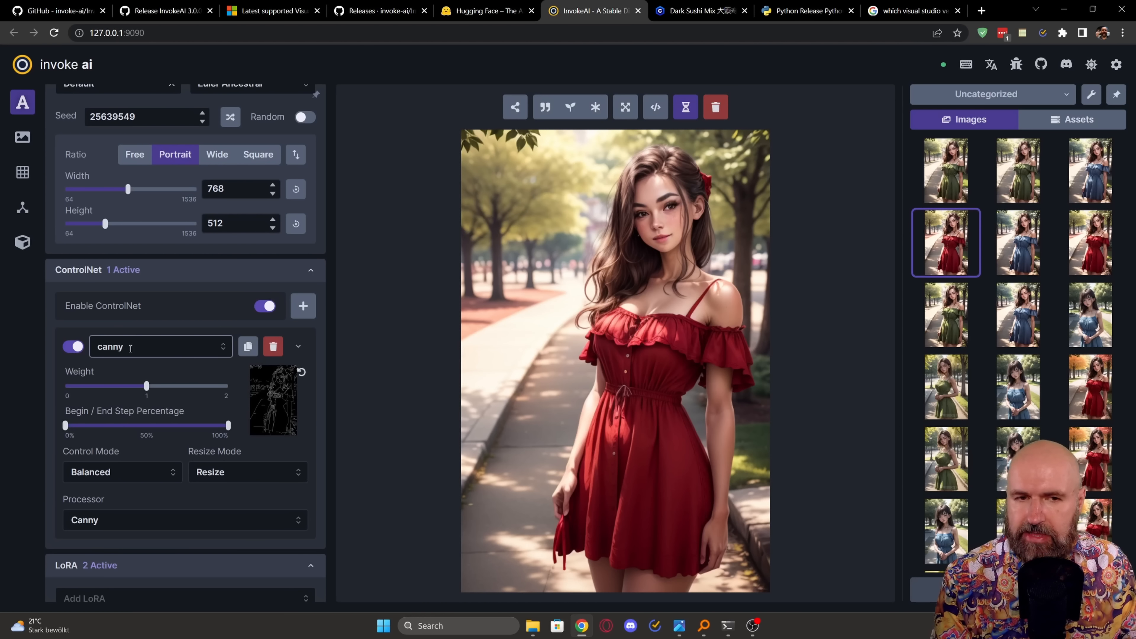
drag(946, 242, 275, 402)
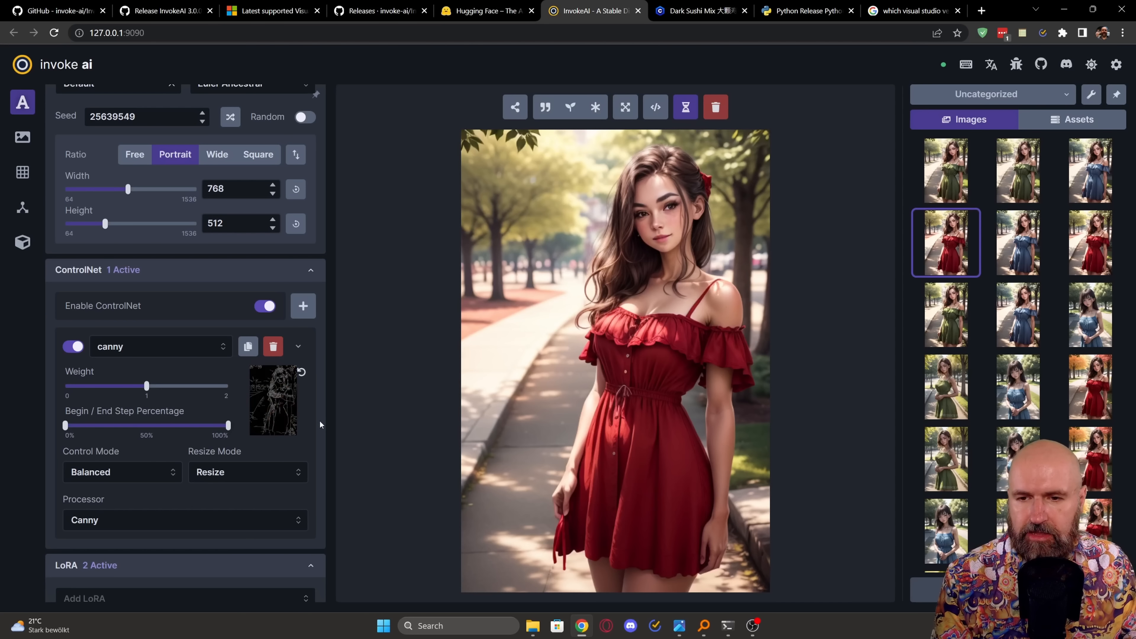
scroll(318, 435, down, 5)
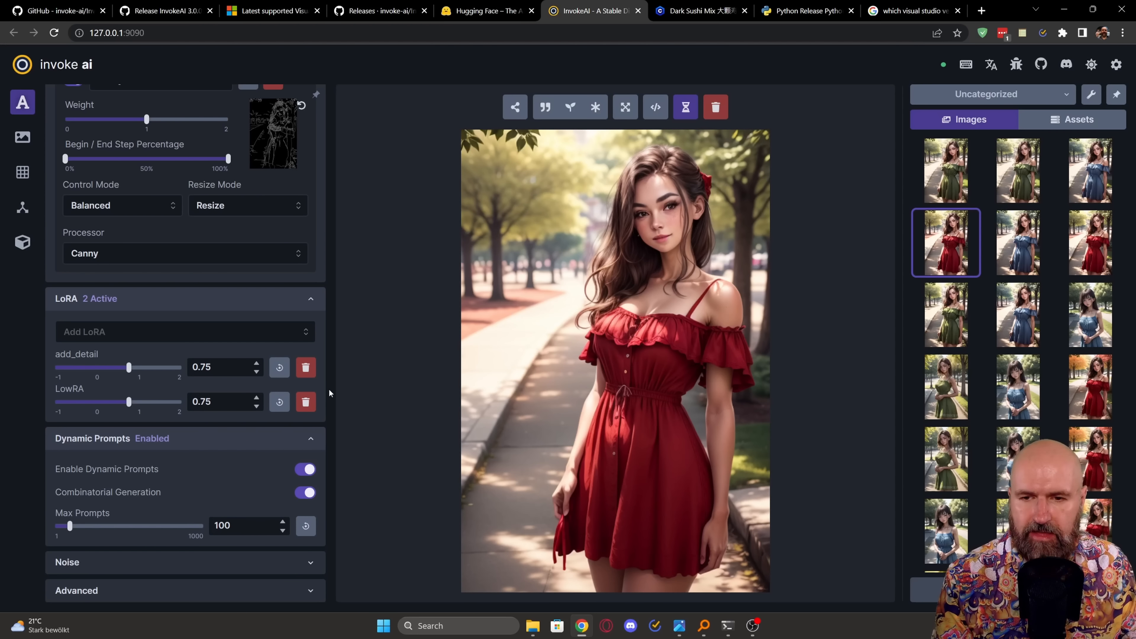
Step: View the blue-dress image and the green-dress image beside it in the first gallery row
scroll(268, 349, up, 10)
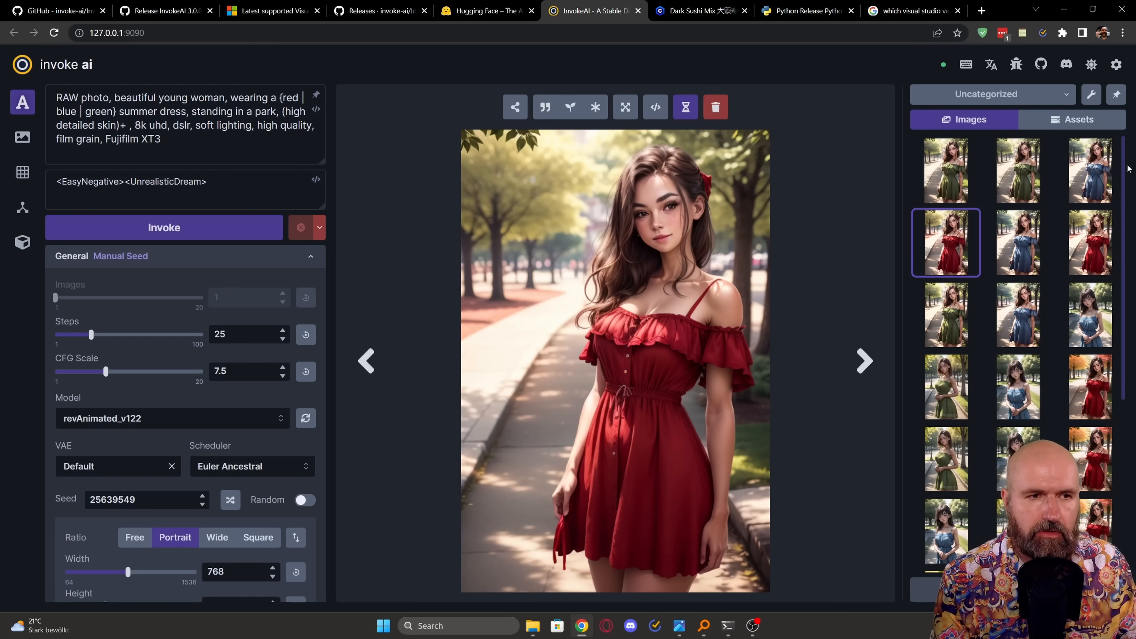
click(1093, 169)
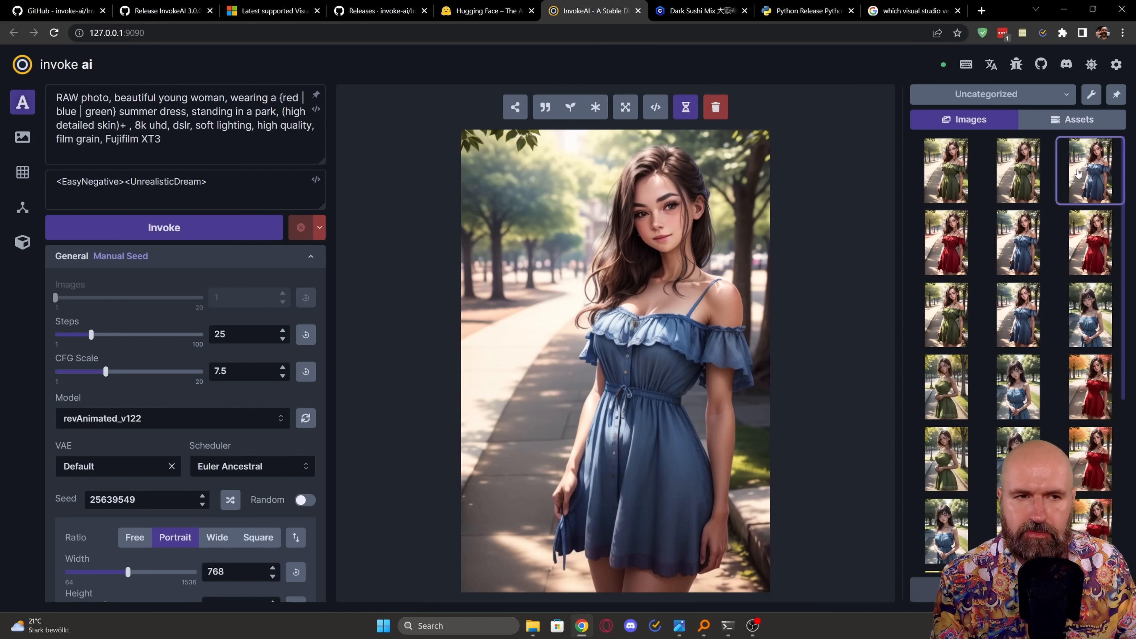
click(1028, 174)
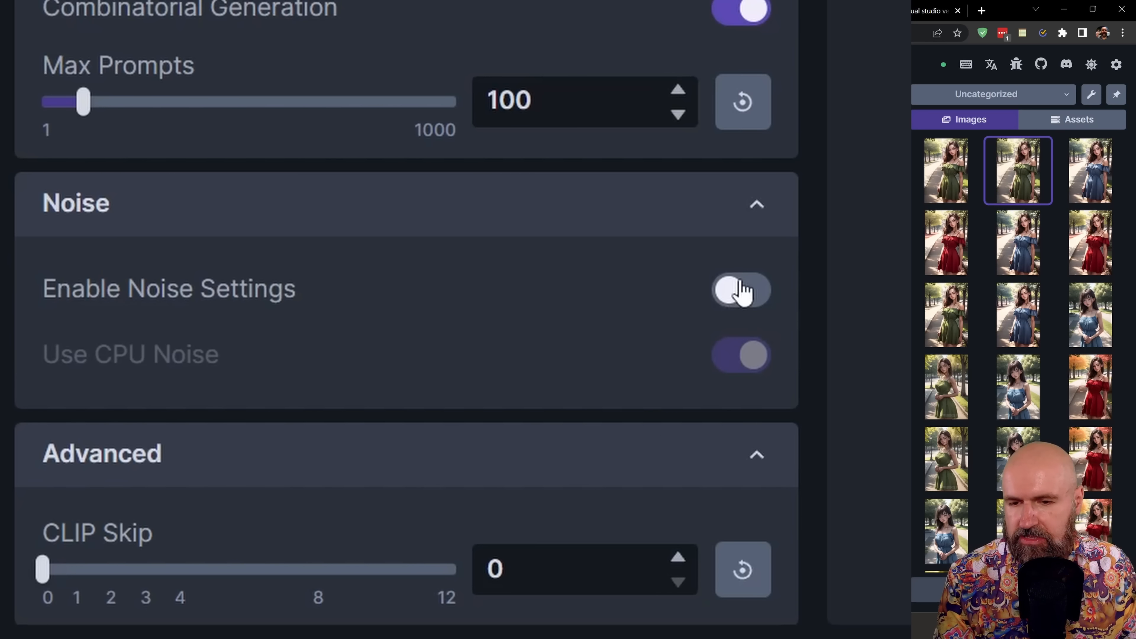
Step: Try the noise settings with Use CPU Noise turned off, and disable the noise settings again
click(742, 293)
click(747, 363)
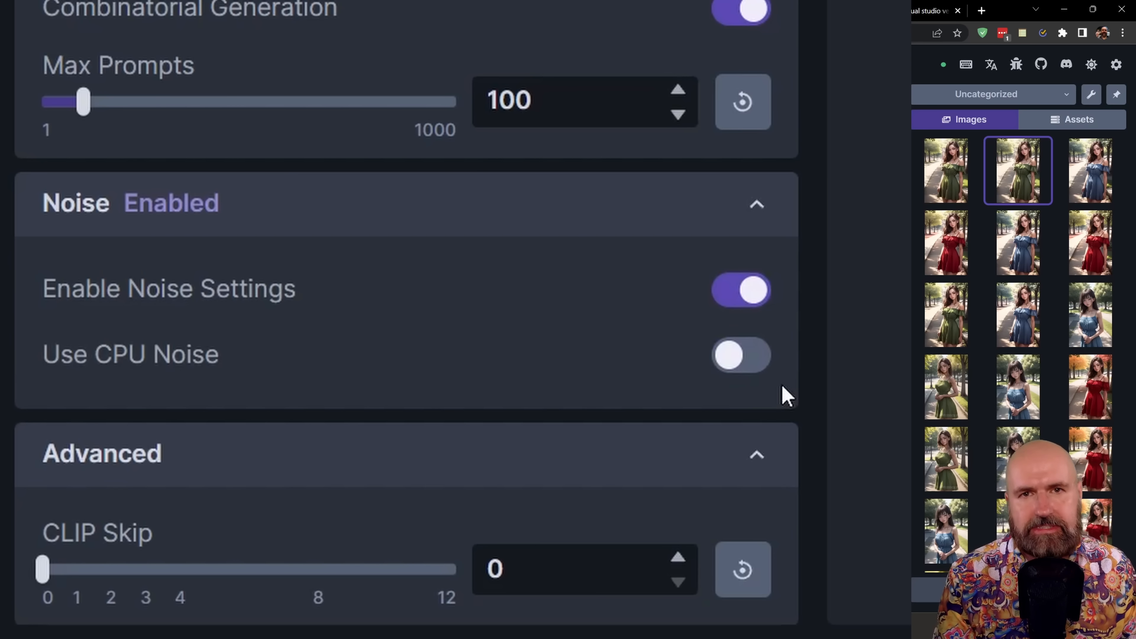
click(741, 290)
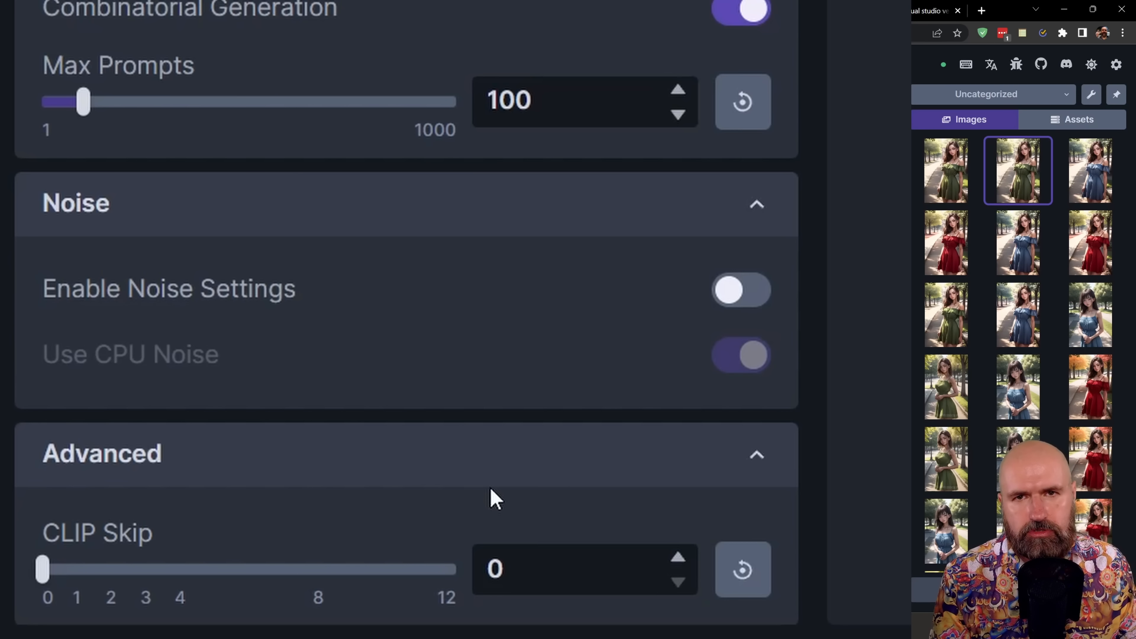
click(1117, 66)
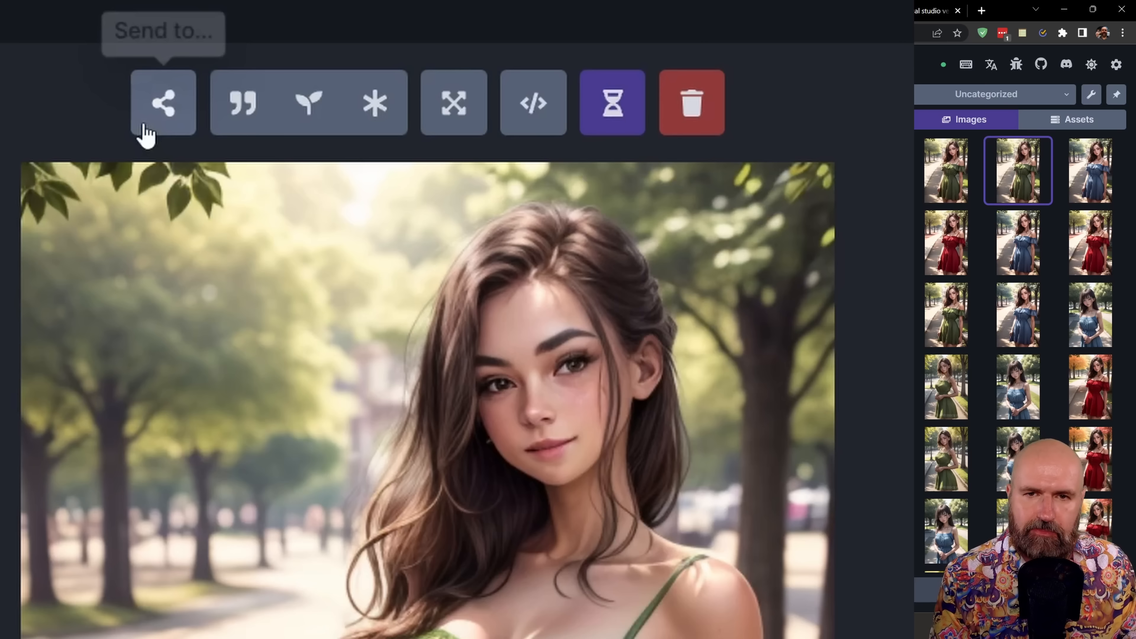
Step: Send the displayed green-dress image to Image to Image as the initial image
click(174, 117)
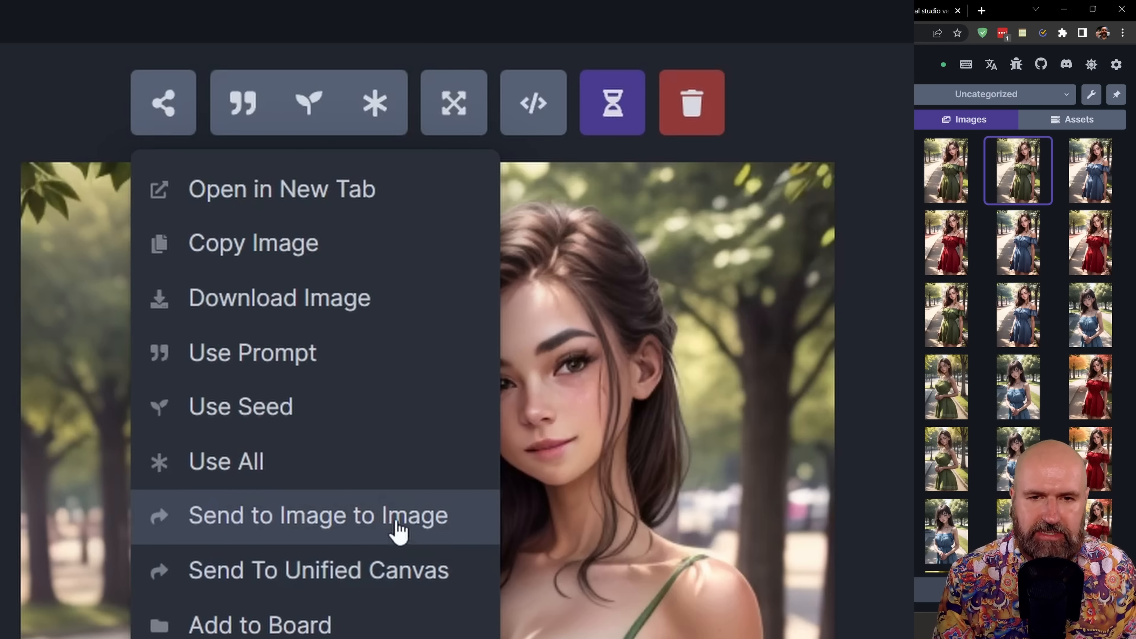
click(408, 528)
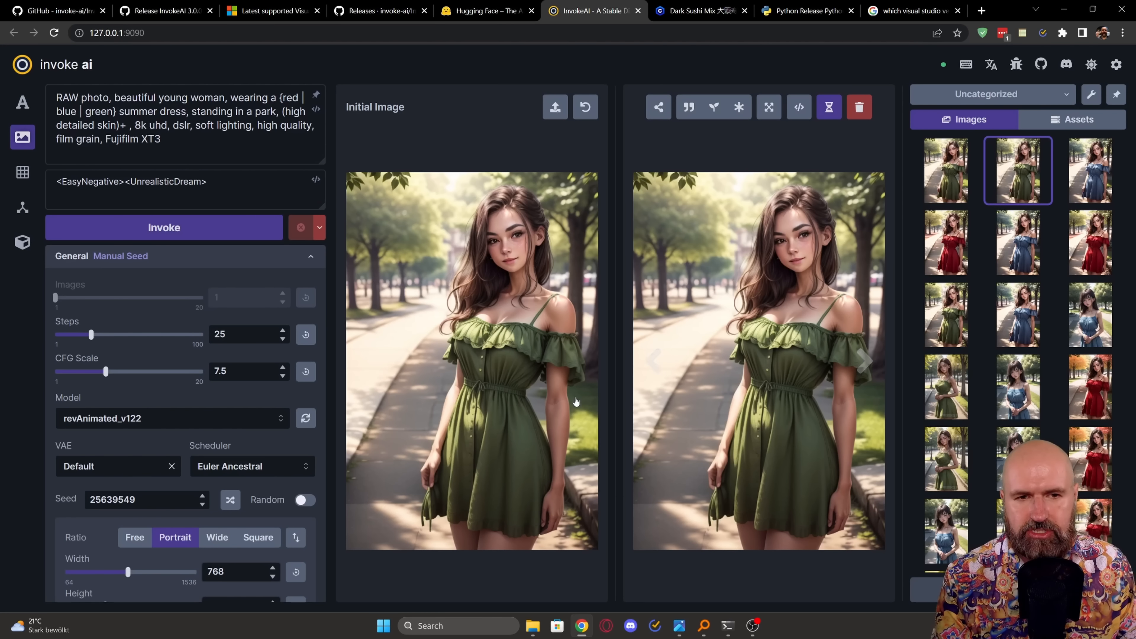
Step: Disable Dynamic Prompts and reduce the dress colour options in the positive prompt to plain "green"
scroll(324, 369, down, 5)
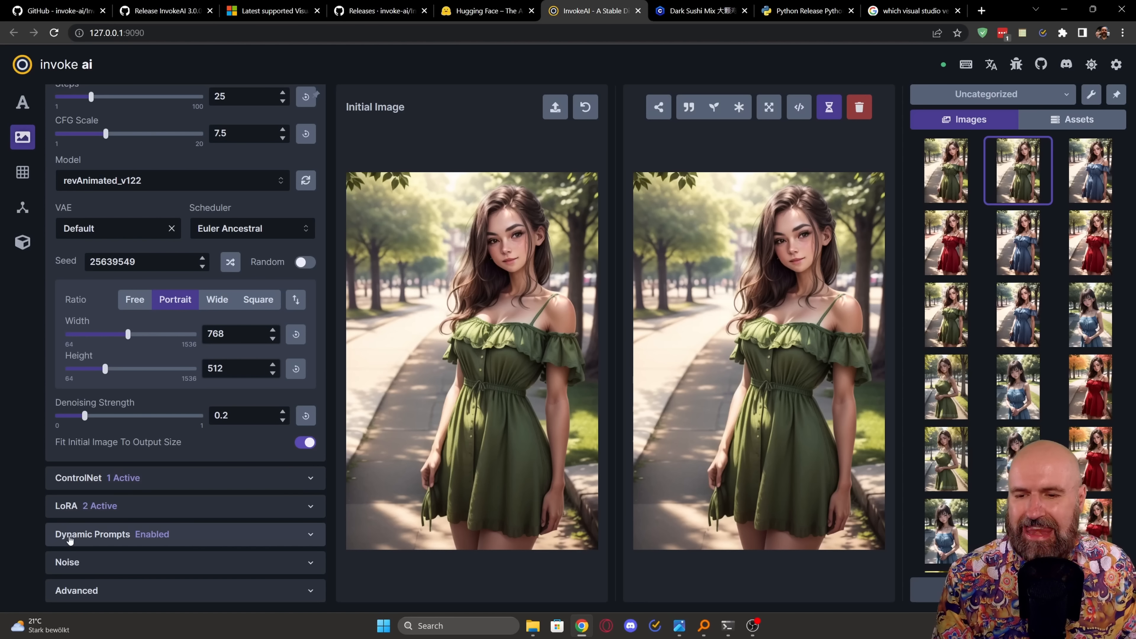
click(252, 543)
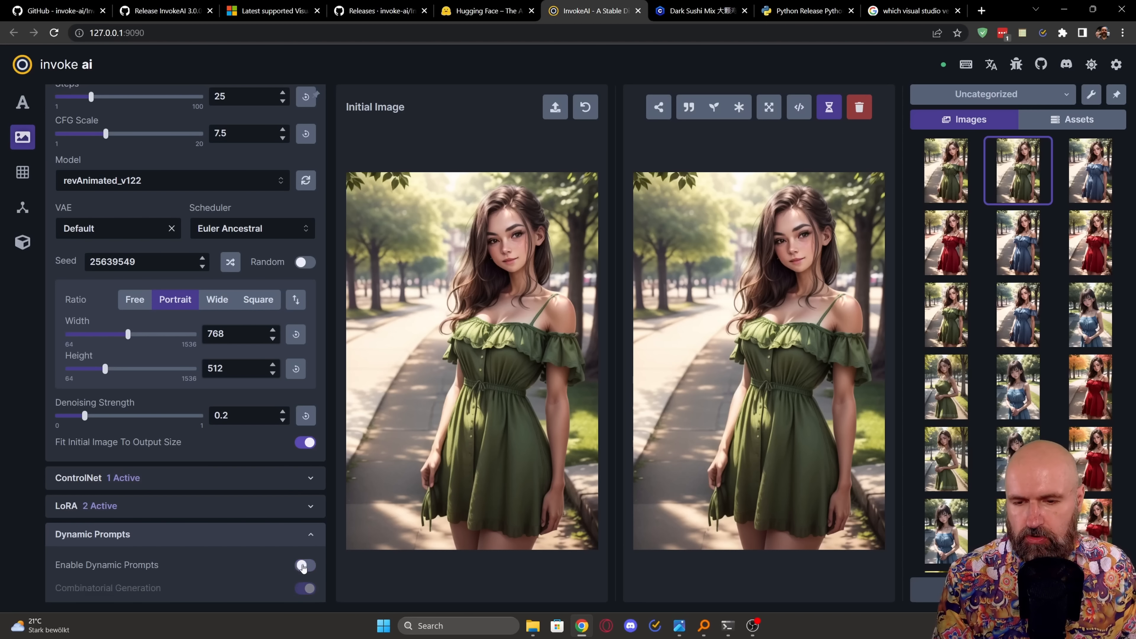
scroll(261, 156, up, 5)
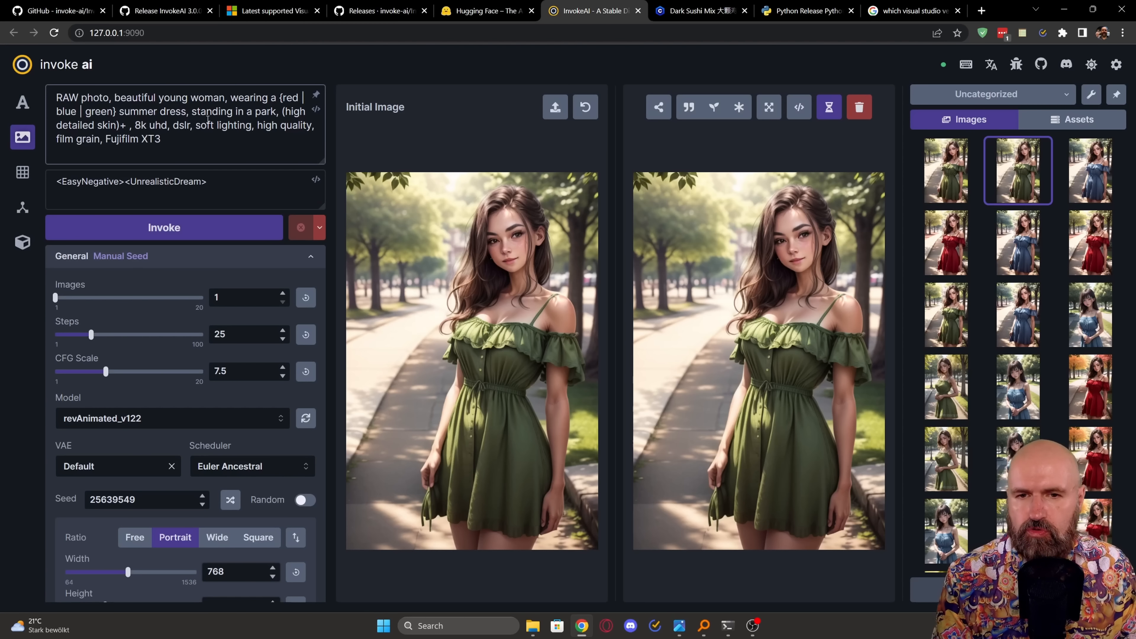
drag(280, 97, 89, 114)
key(BackSpace)
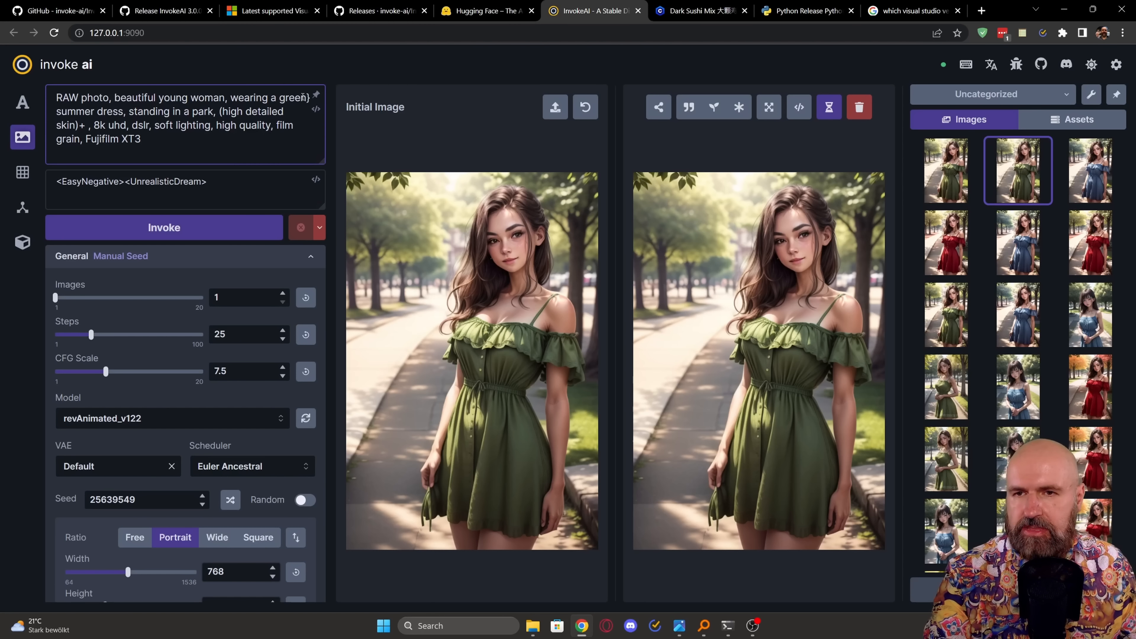
Step: Swap the image width and height and enlarge the portrait output size to 1032 x 1536
scroll(84, 393, down, 4)
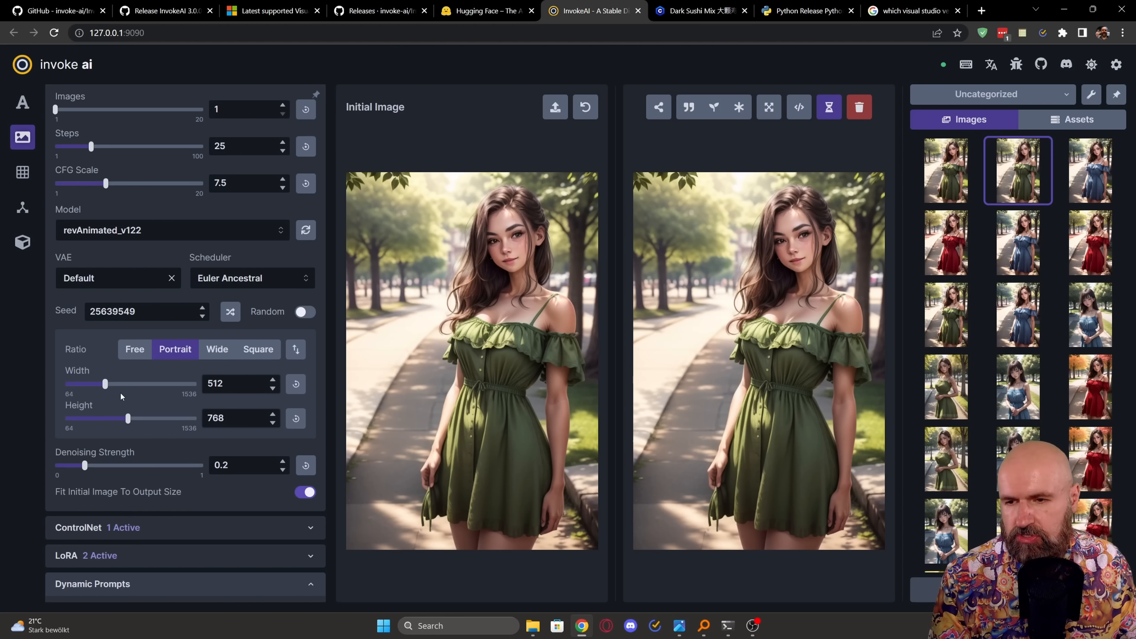
drag(127, 423, 198, 419)
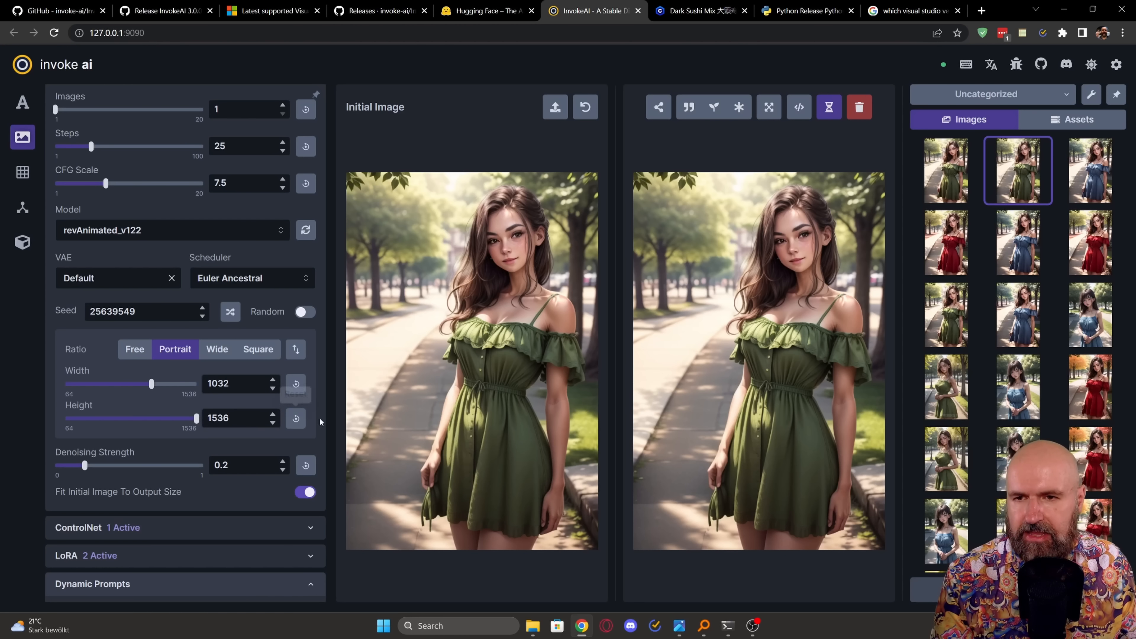
scroll(319, 418, up, 4)
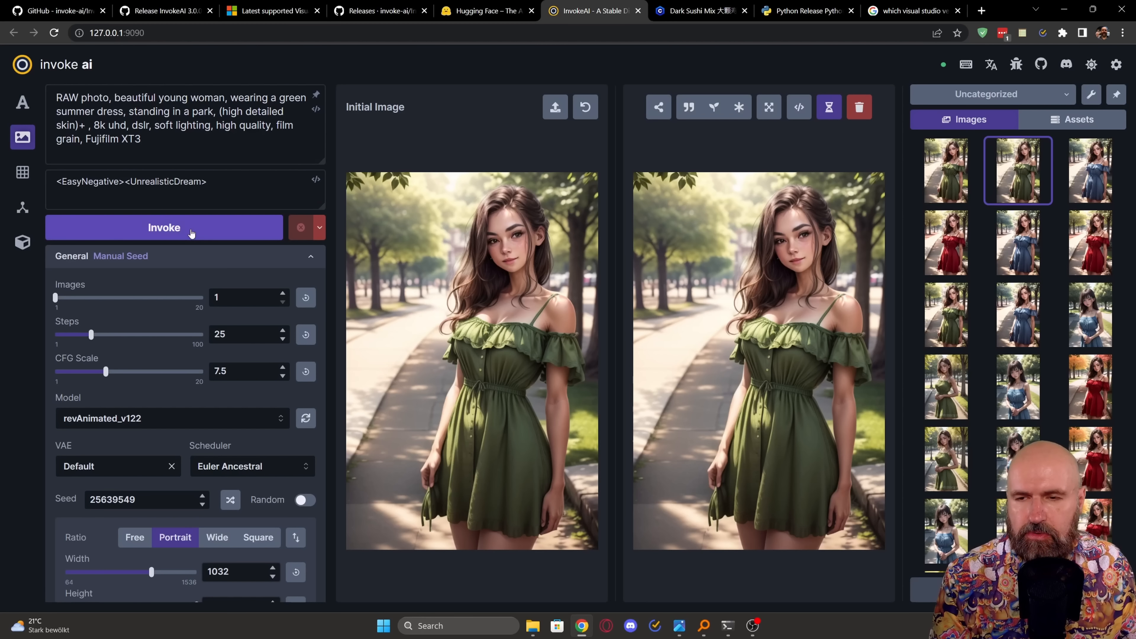
Step: Send the first green-dress gallery image to the Unified Canvas
click(946, 170)
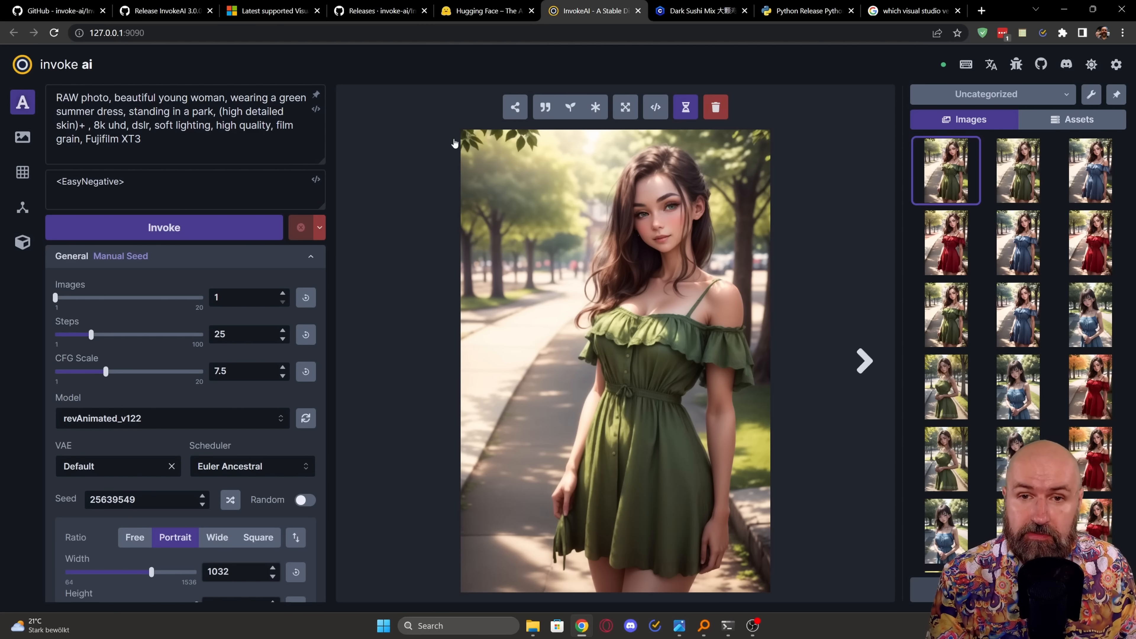
click(516, 107)
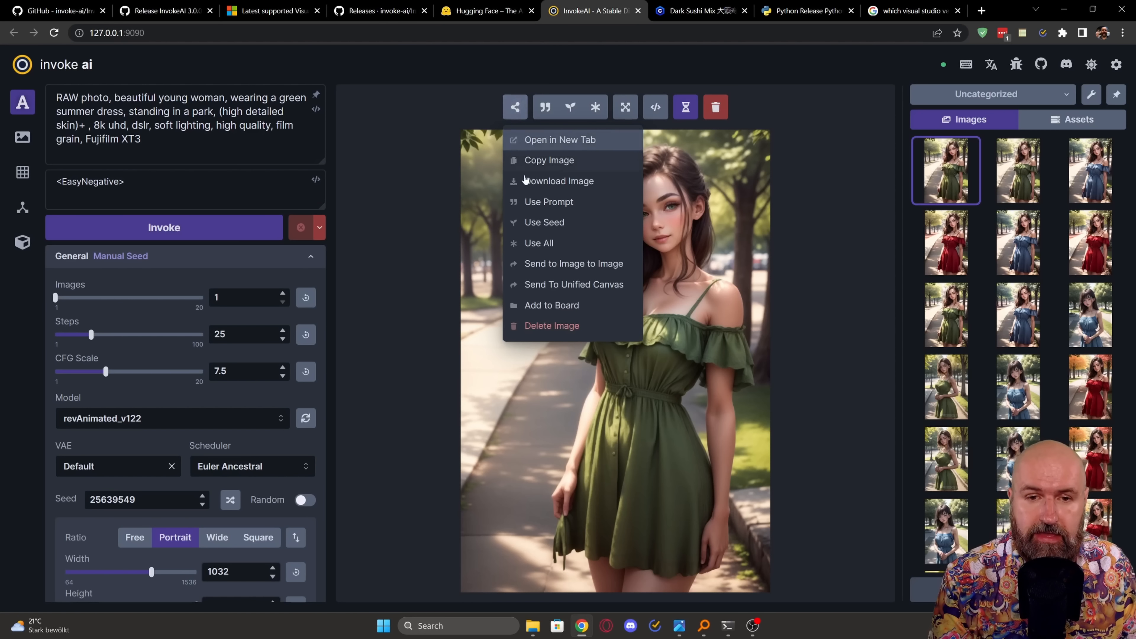
click(577, 287)
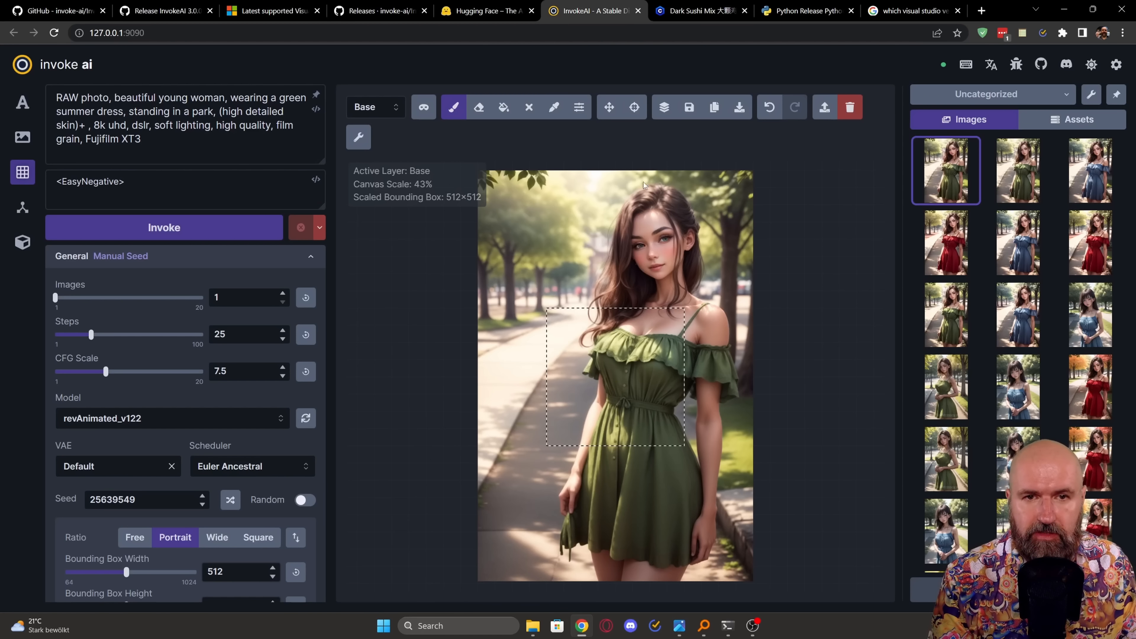
Step: Move the canvas bounding box over the woman's head and shrink it to about 320 px wide around her face
click(608, 108)
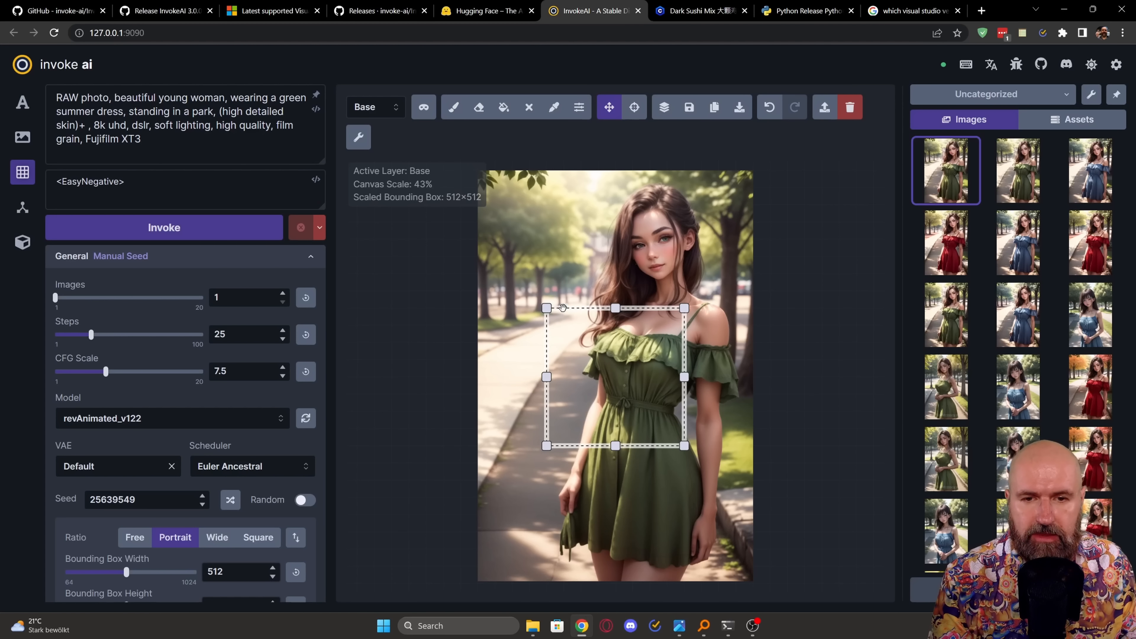
drag(564, 309, 600, 191)
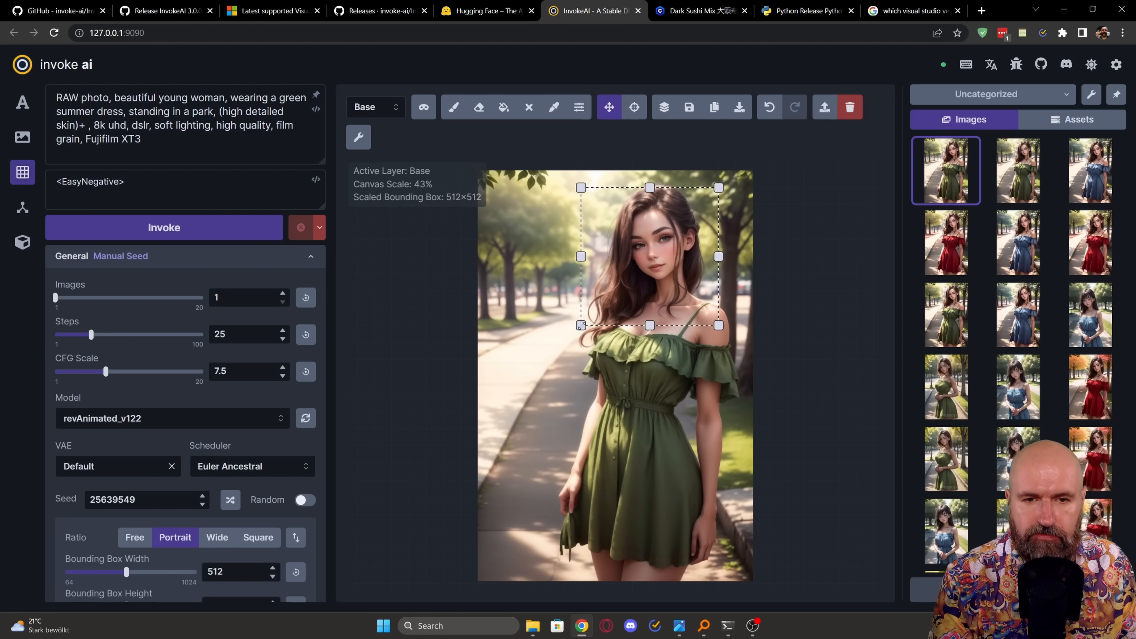
drag(581, 326, 635, 276)
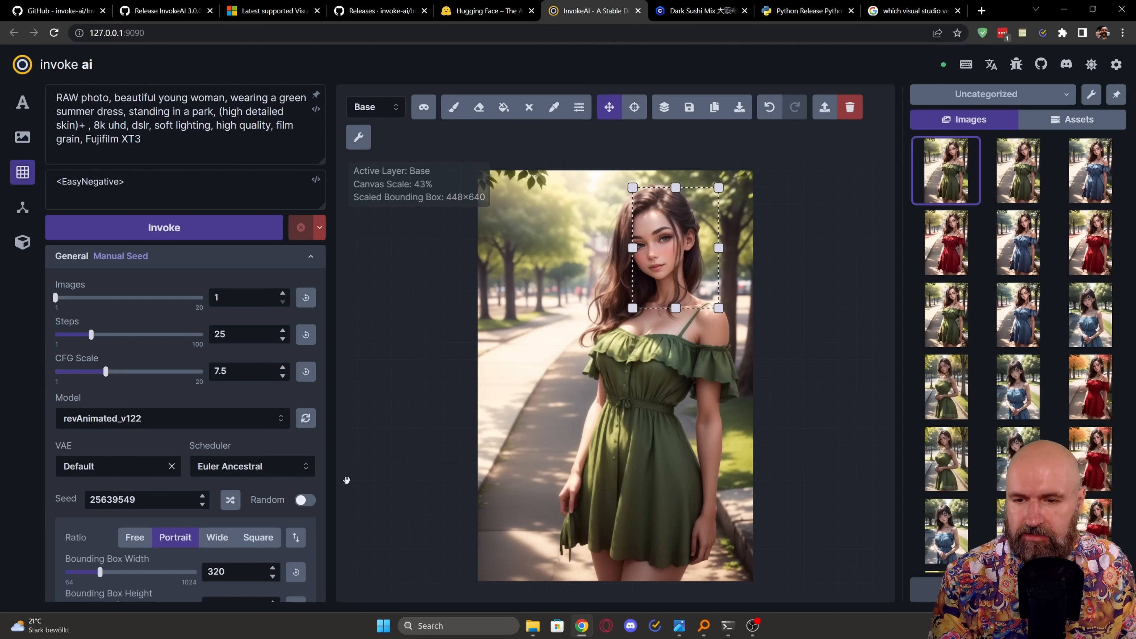
drag(699, 208, 671, 185)
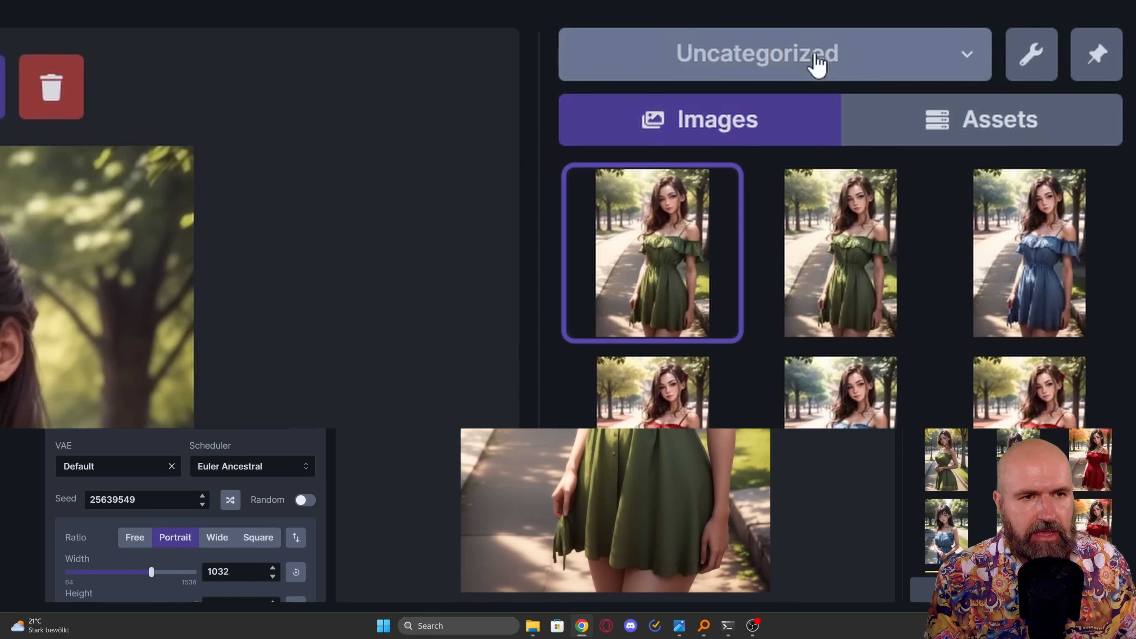
Step: Add a new gallery board beside Rev Park and open its name for editing
click(876, 67)
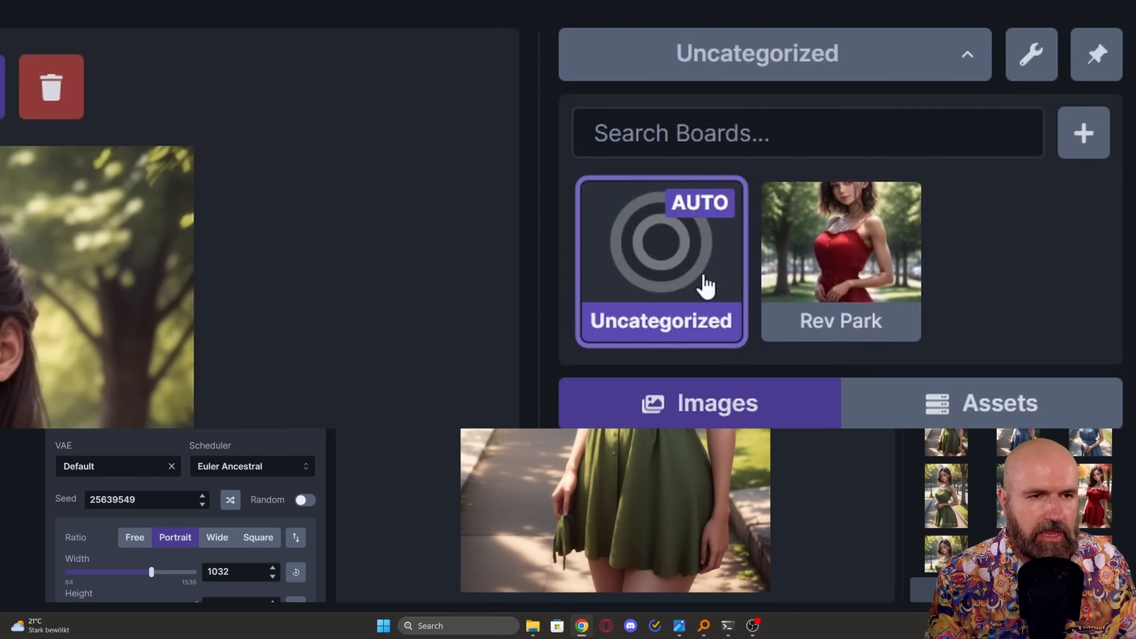
click(1090, 144)
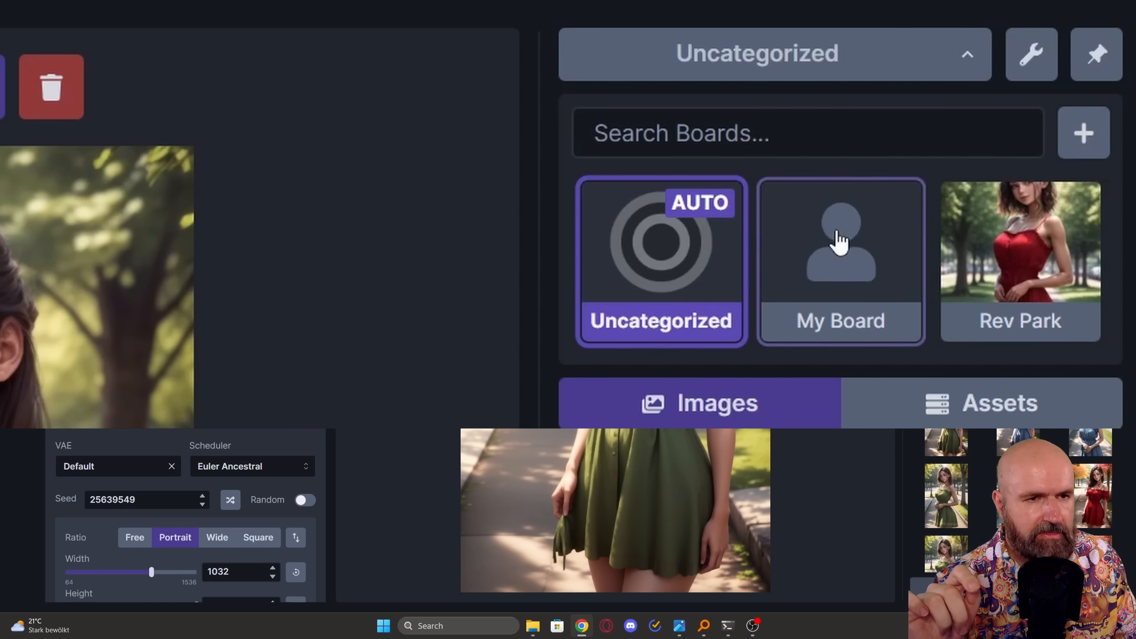
double_click(817, 321)
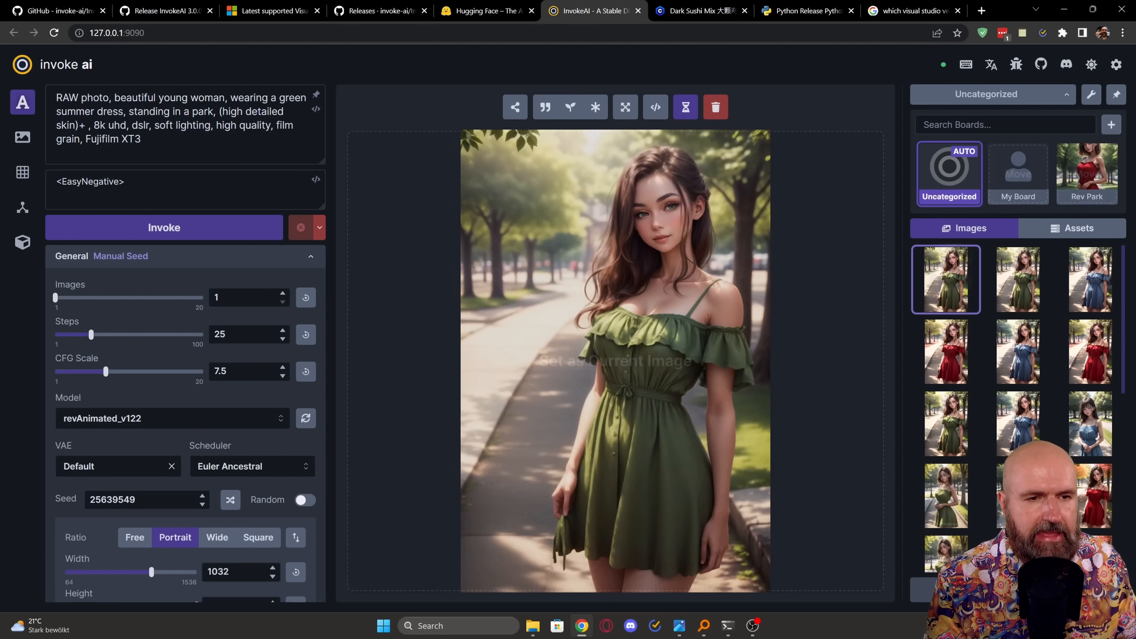
Step: Move the first green-dress image from Uncategorized into the Rev Park board and open that board
drag(946, 279, 850, 322)
drag(1083, 173, 1079, 171)
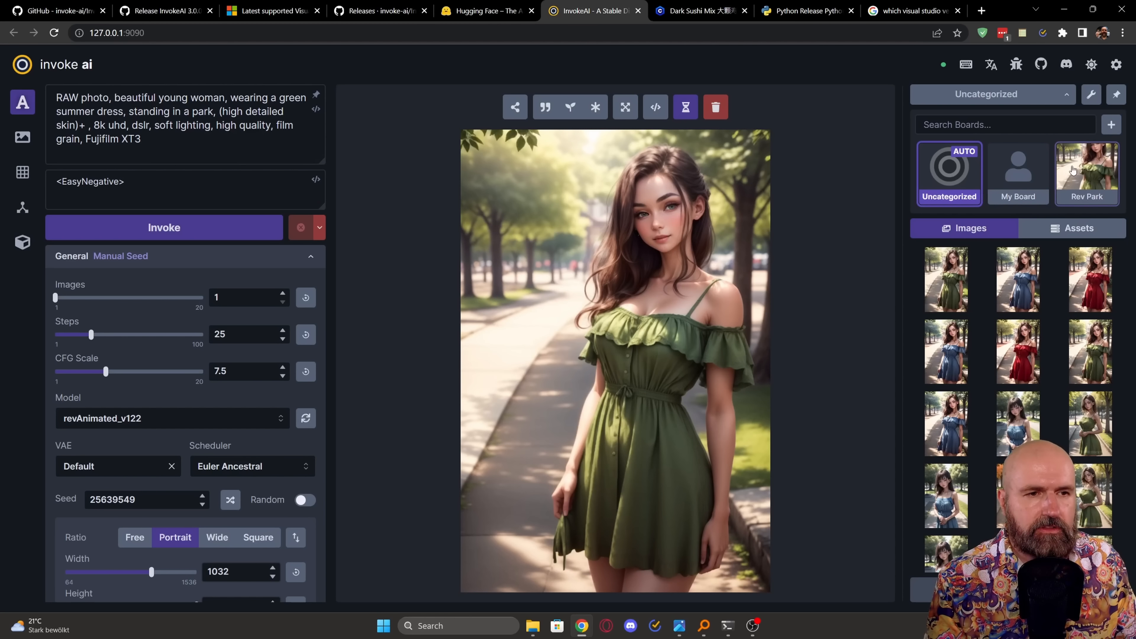
click(1096, 188)
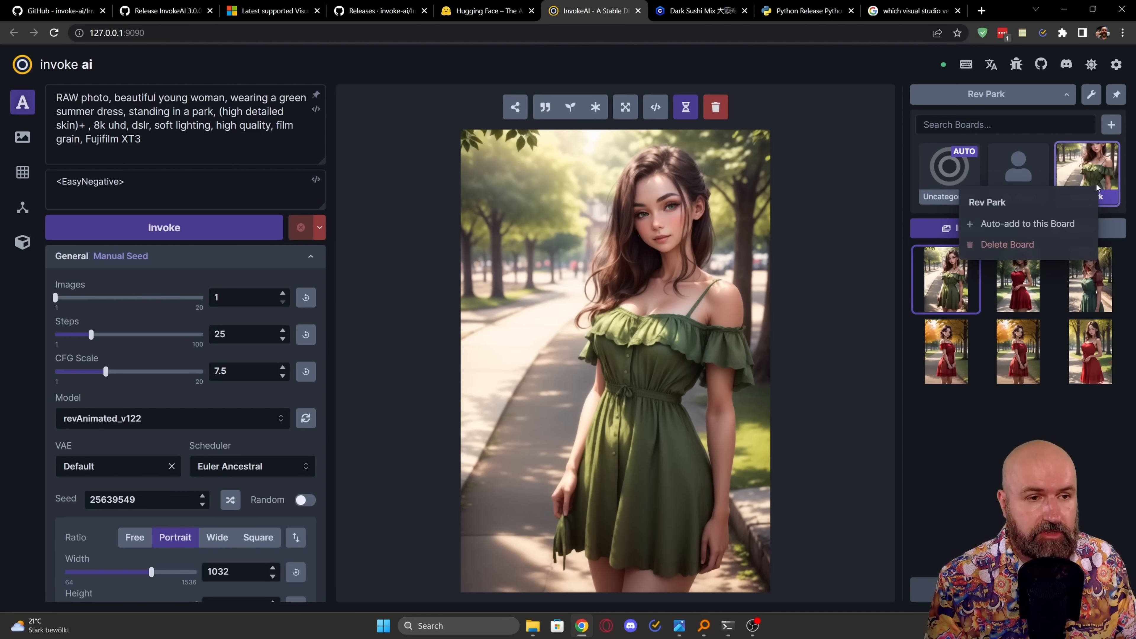
Step: Try to delete the Rev Park board
right_click(1097, 188)
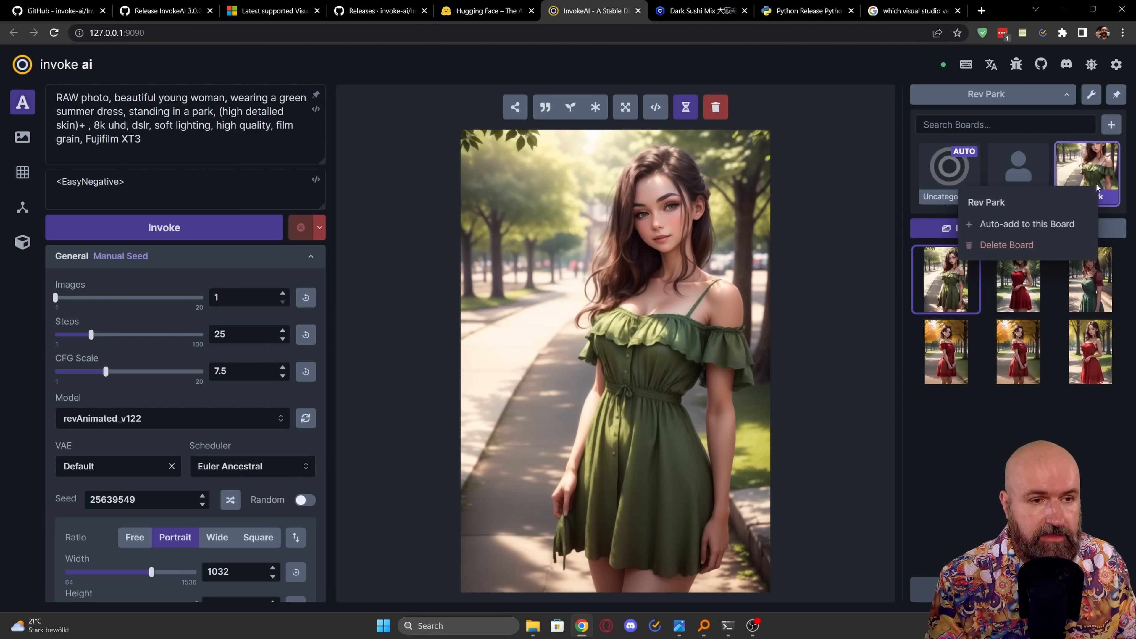
click(988, 246)
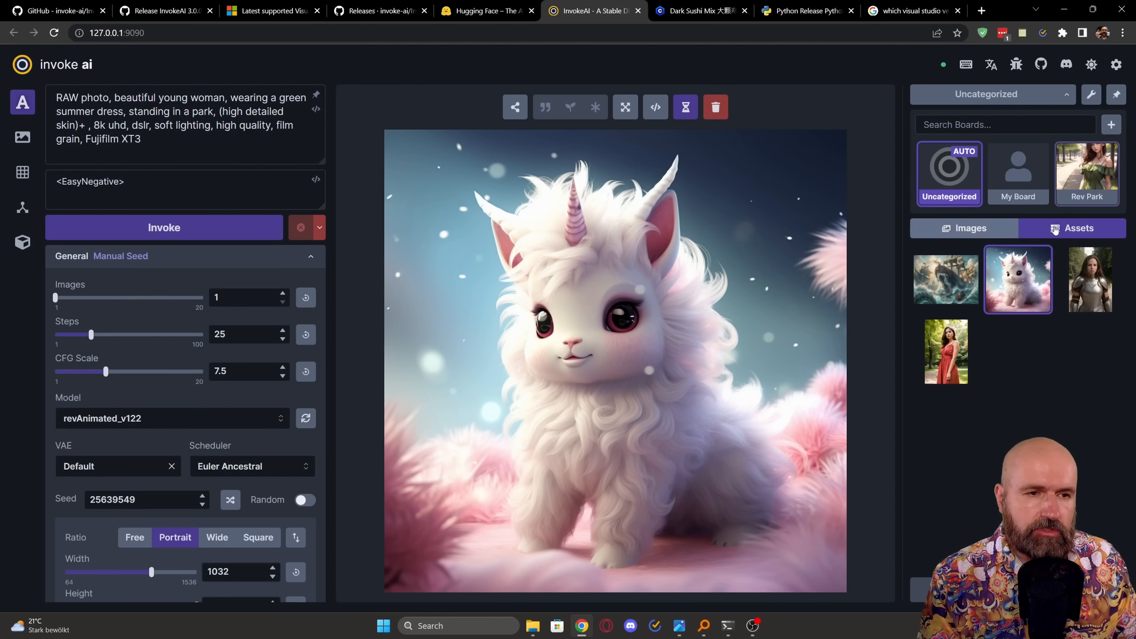
Step: Show the uncategorized gallery assets and display the photo of the woman in the red dress
click(1058, 230)
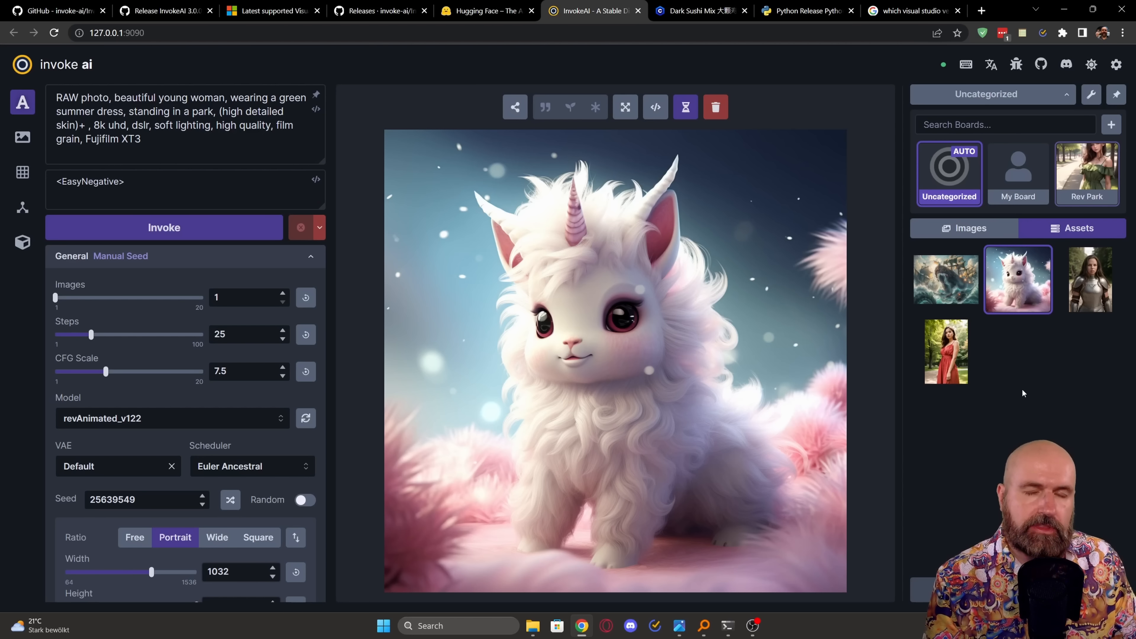
click(952, 353)
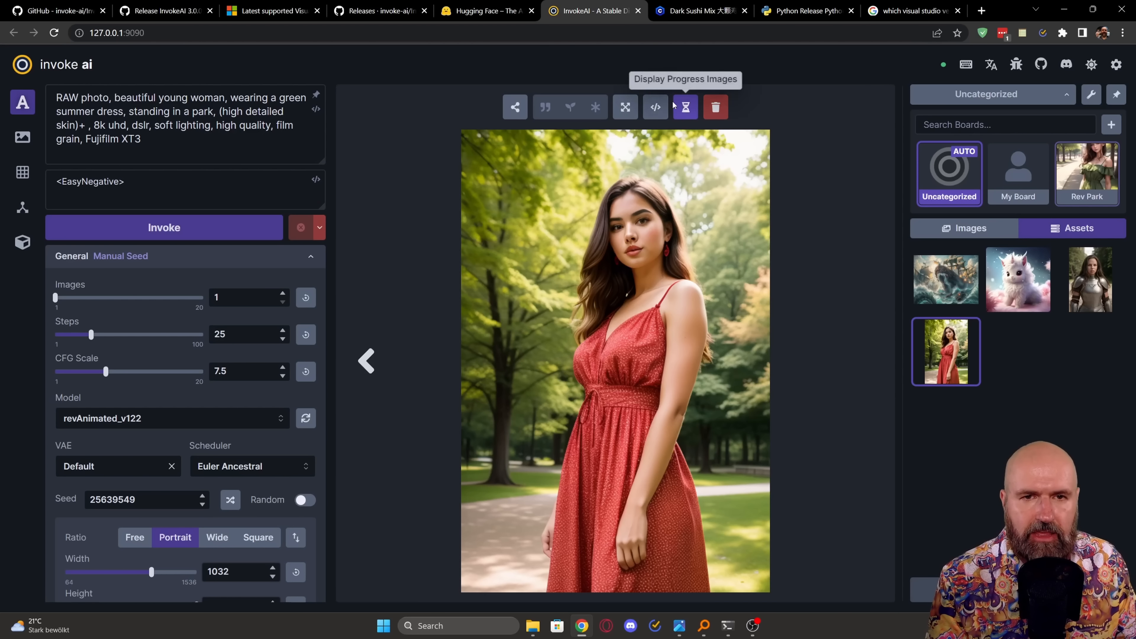
Step: Review the first green-dress image's core metadata, image details and generation graph, and close the metadata view
click(661, 109)
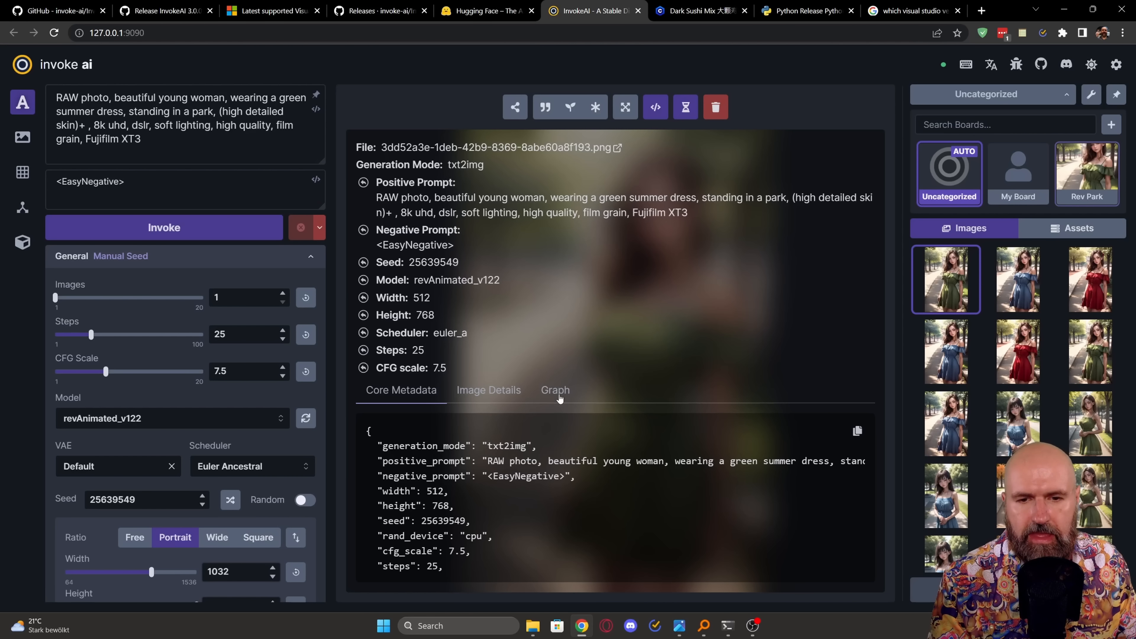
click(498, 397)
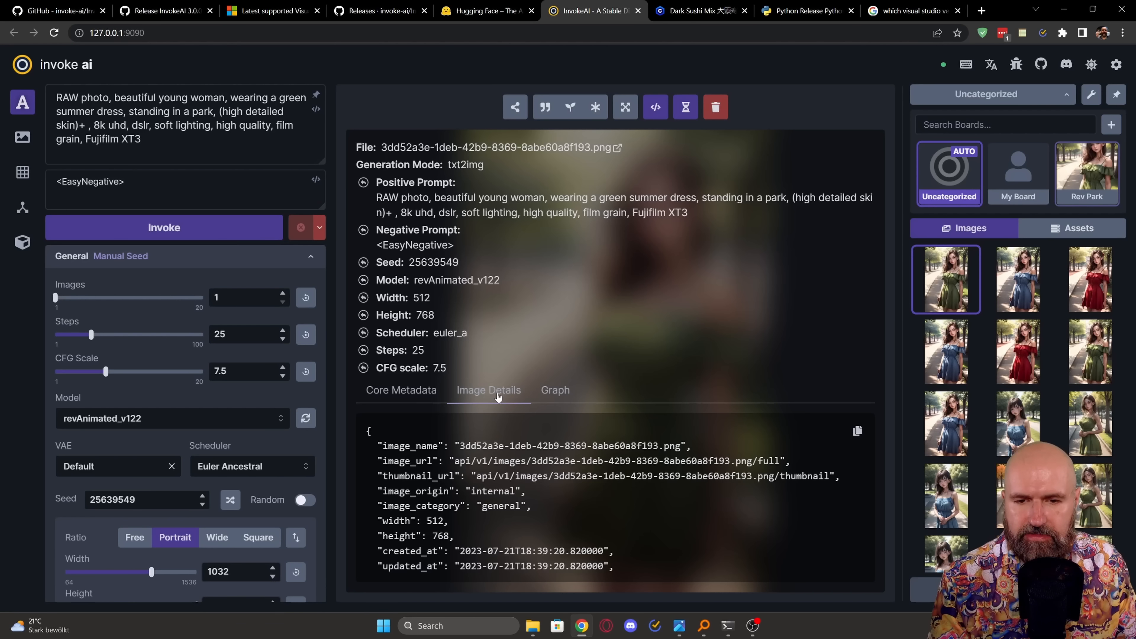
click(555, 391)
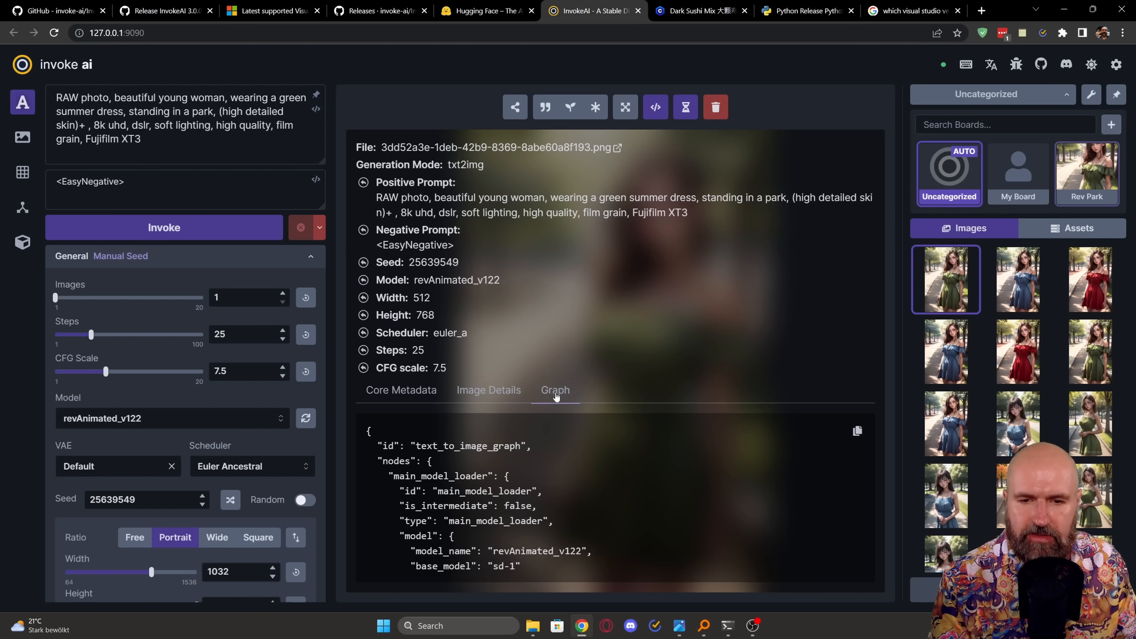
scroll(573, 461, down, 3)
scroll(574, 461, down, 10)
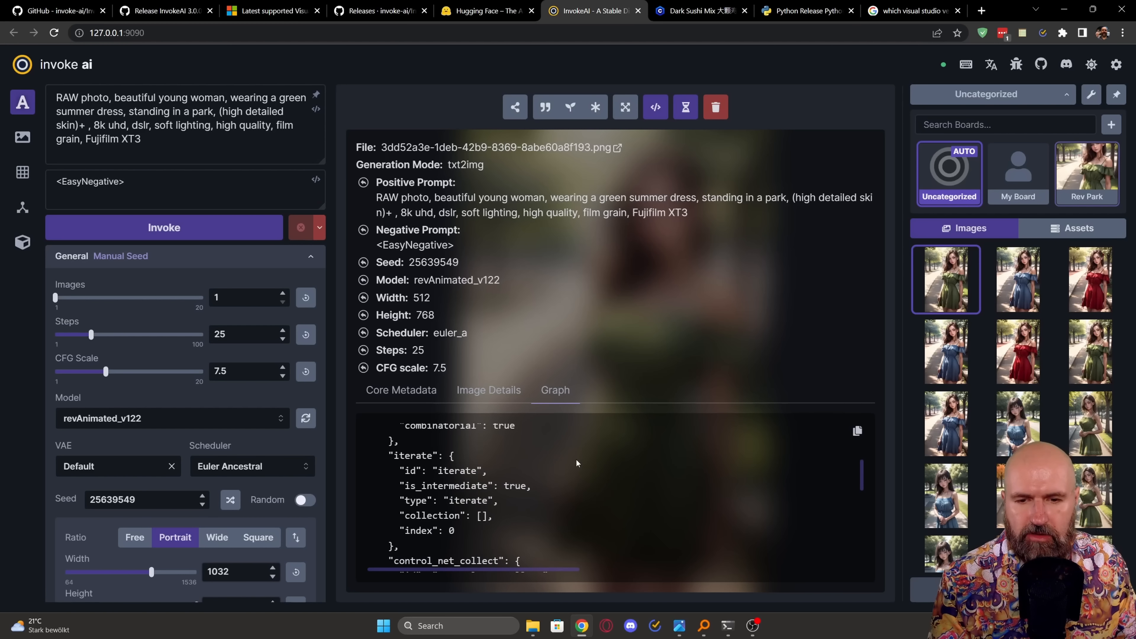
scroll(579, 457, up, 13)
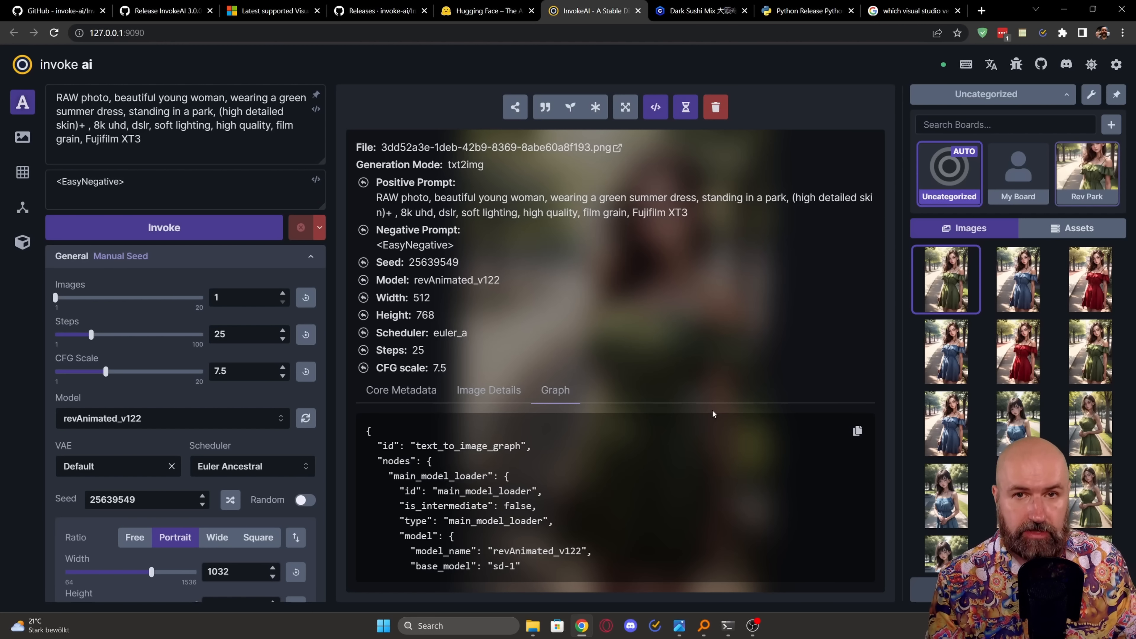
key(i)
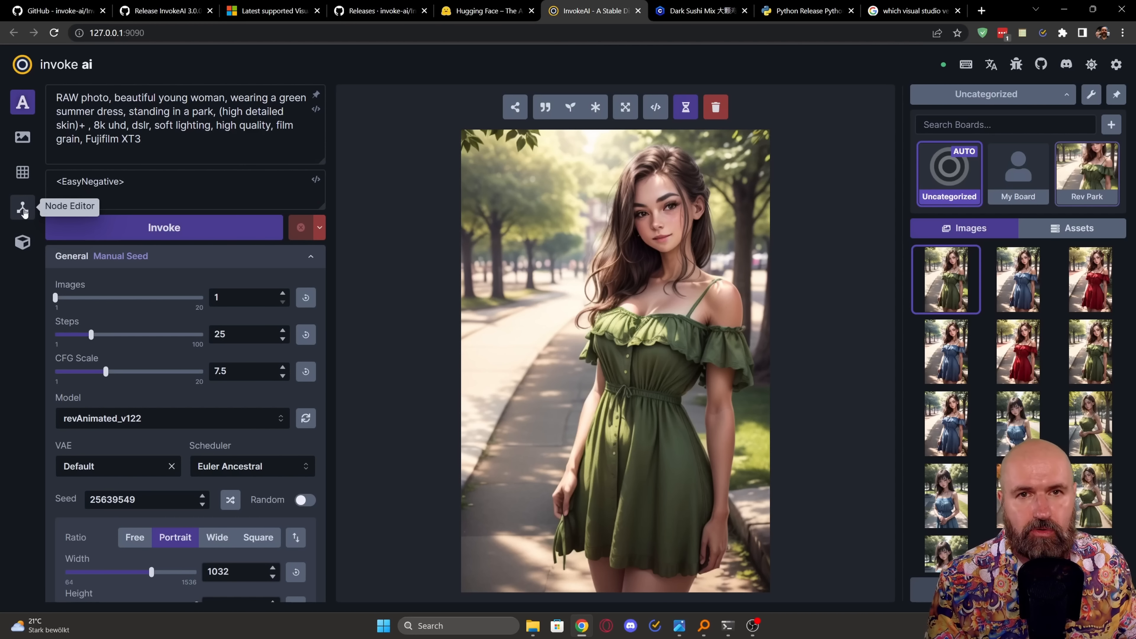
Step: Check the Enable Nodes Editor option in the settings and open the Node Editor
click(1117, 65)
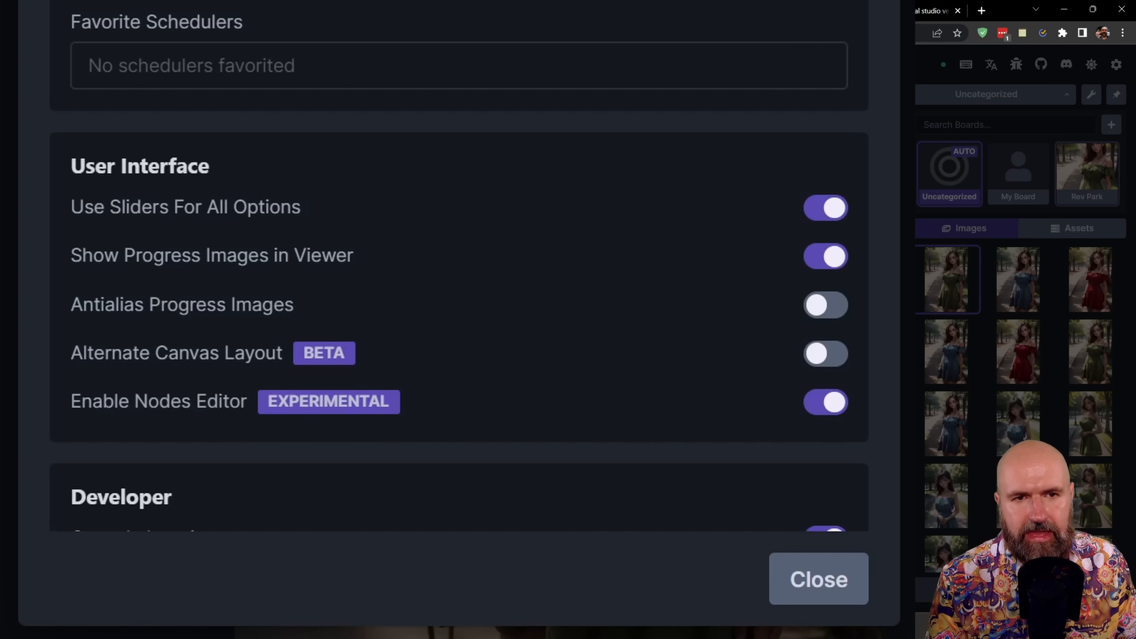
click(23, 215)
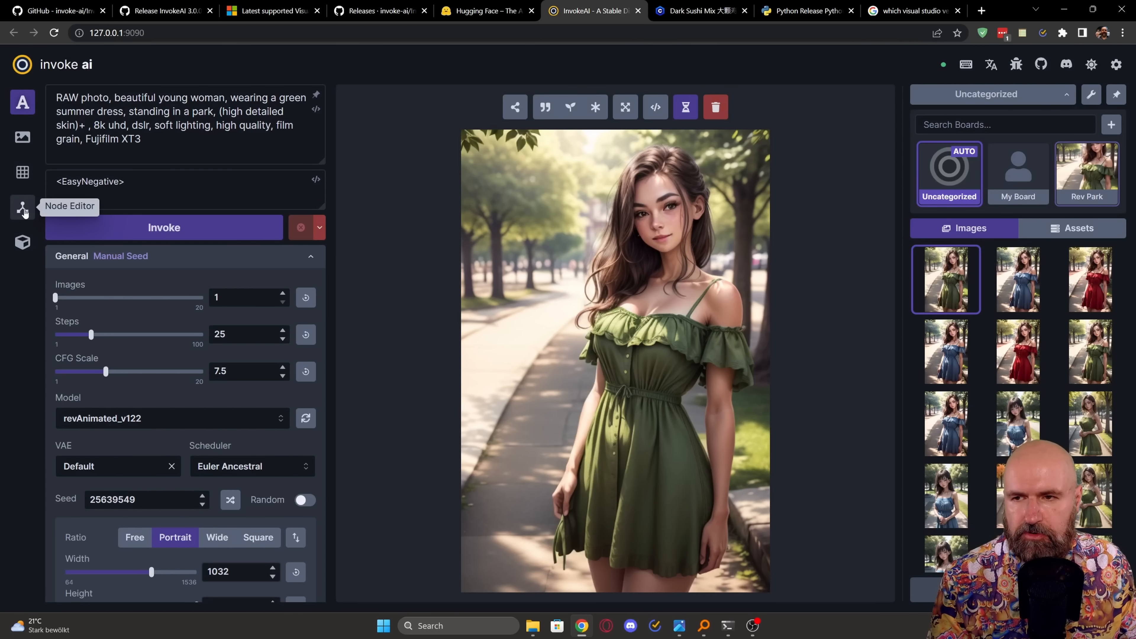
click(23, 211)
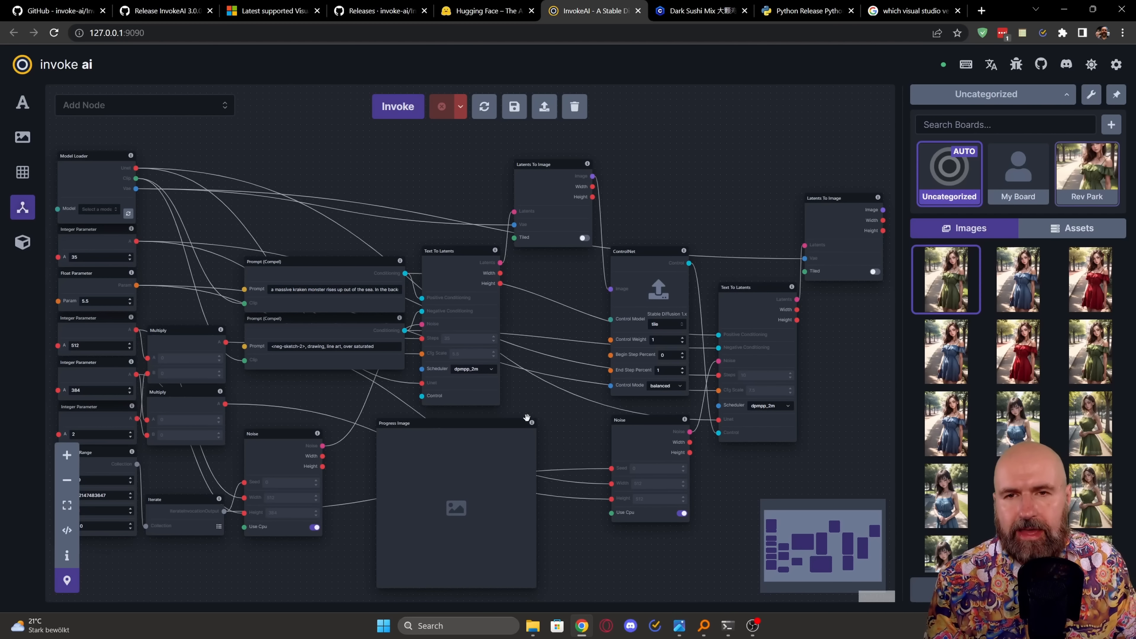
Step: Examine the node workflow, including the model loader, parameter, multiply, prompt, noise and Text To Latents nodes
scroll(188, 224, up, 5)
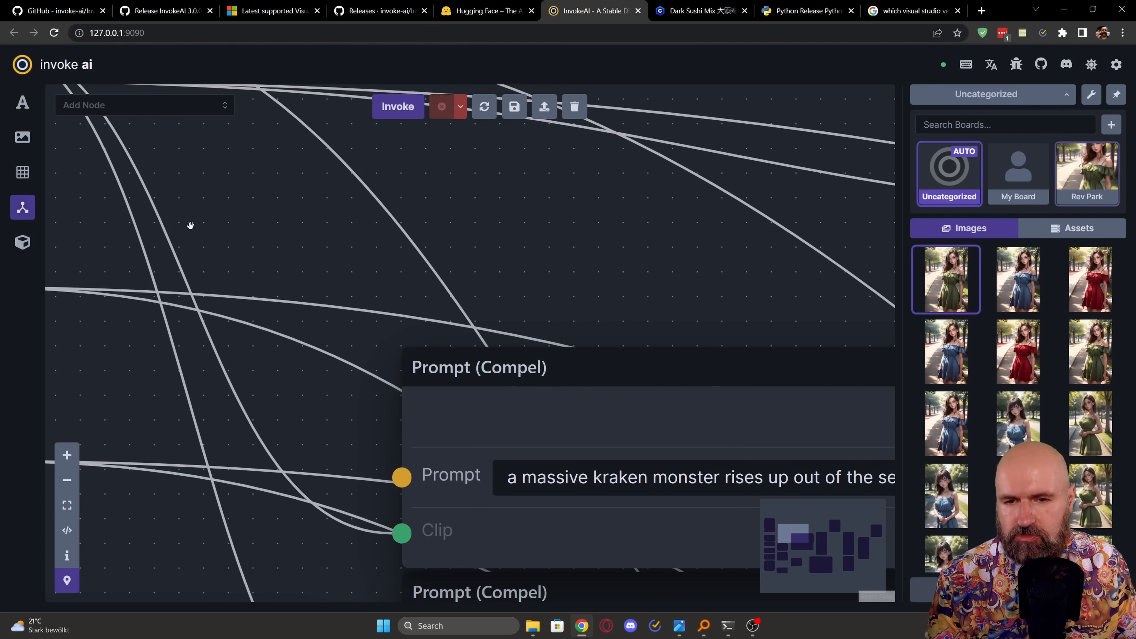
drag(266, 410, 700, 181)
scroll(441, 271, down, 3)
drag(450, 186, 428, 267)
drag(500, 373, 484, 272)
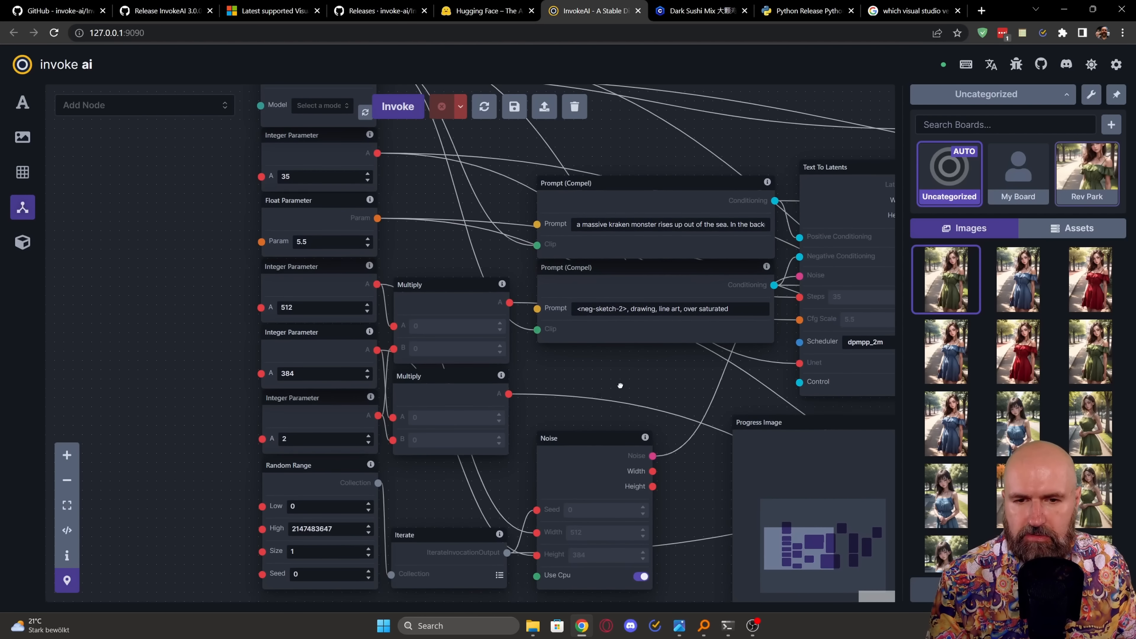
drag(616, 385, 340, 358)
drag(714, 255, 611, 339)
drag(192, 427, 593, 477)
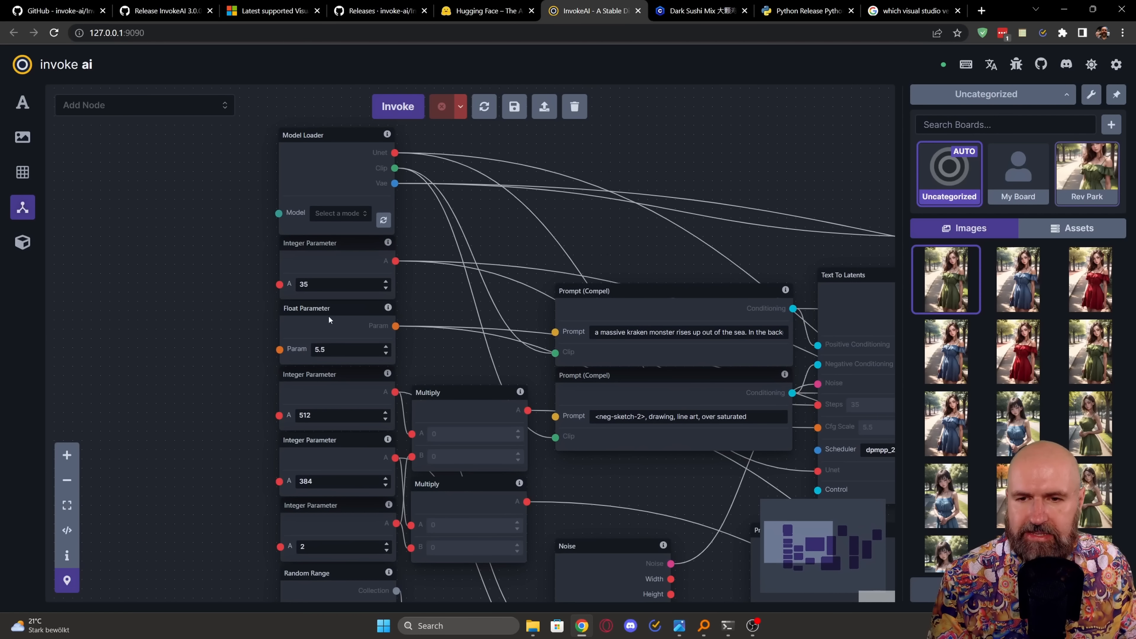
drag(321, 308, 364, 310)
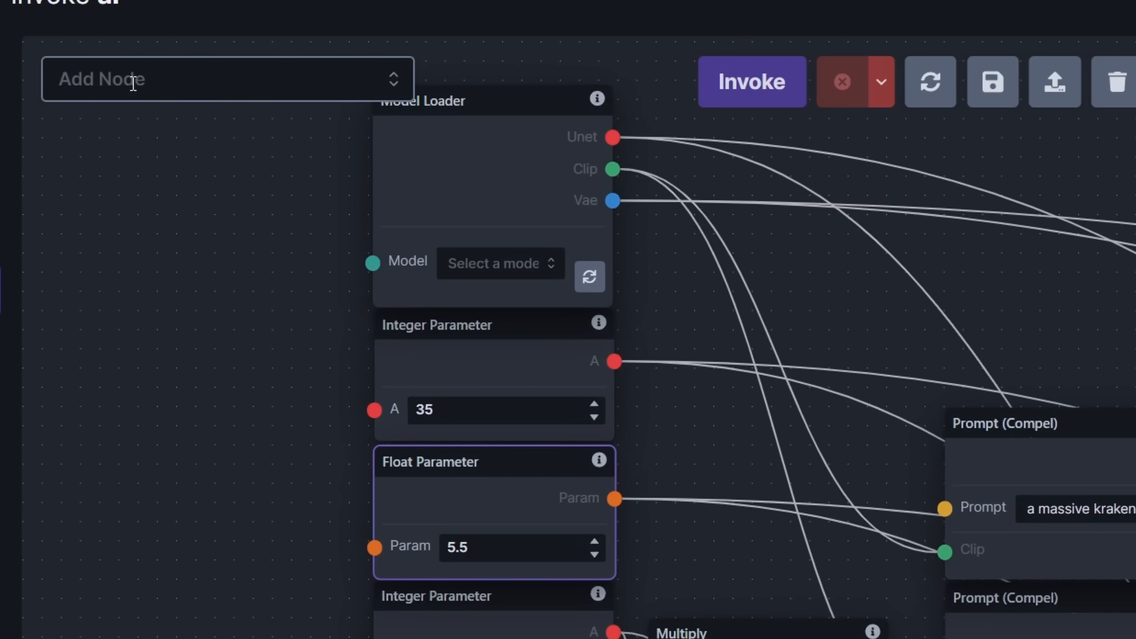
Step: Browse the complete list of available node types from beginning to end and return to its start
click(118, 86)
scroll(299, 363, down, 20)
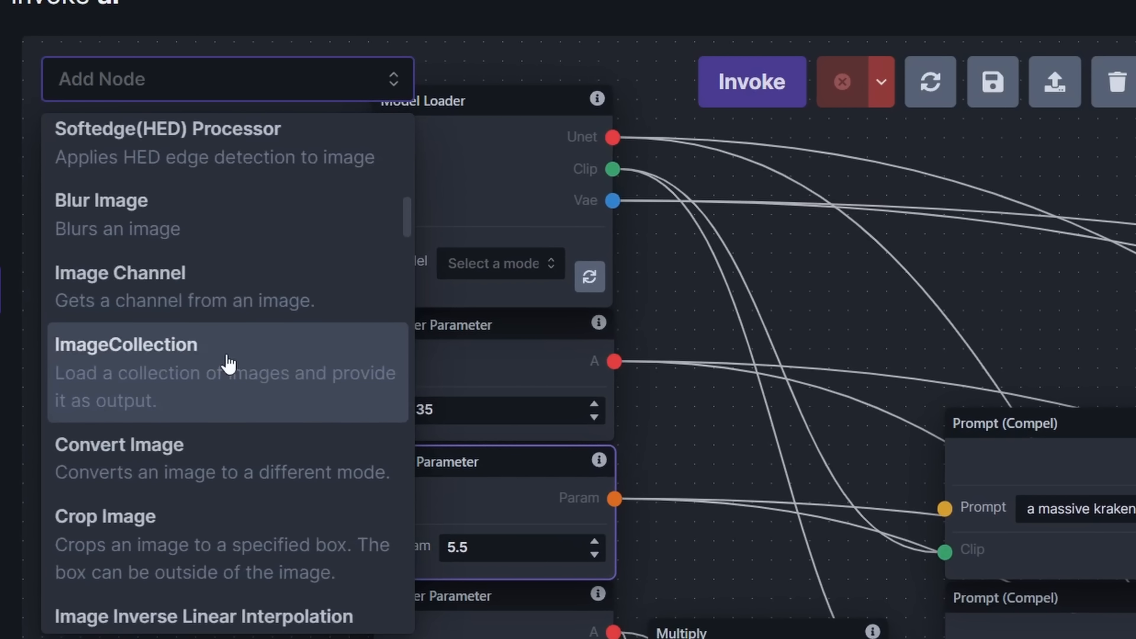
scroll(216, 366, down, 10)
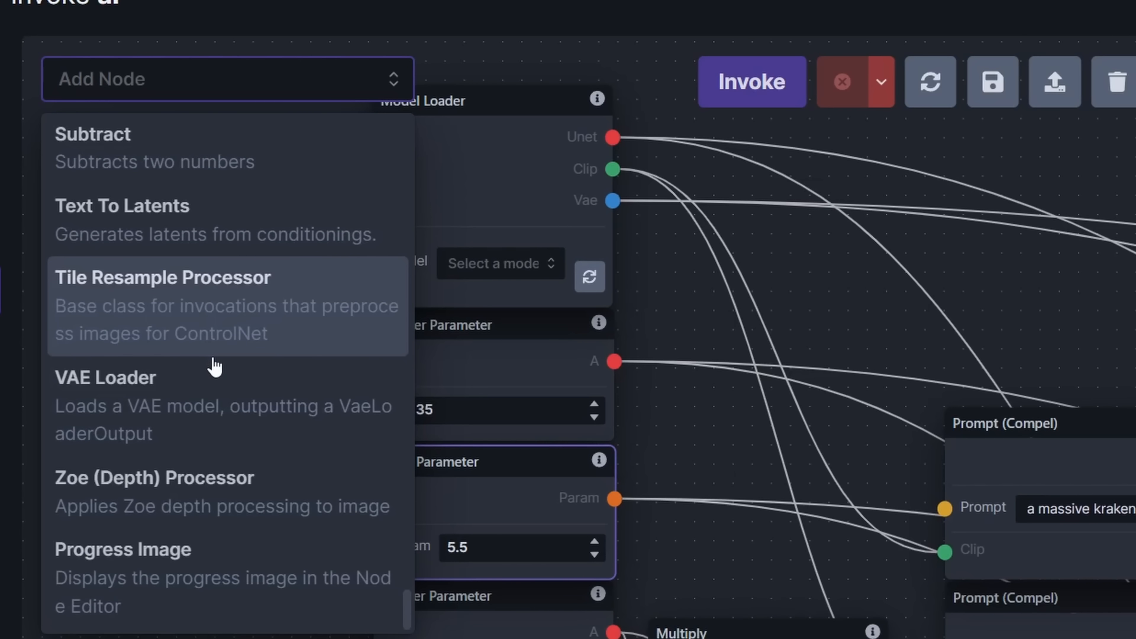
scroll(212, 366, up, 12)
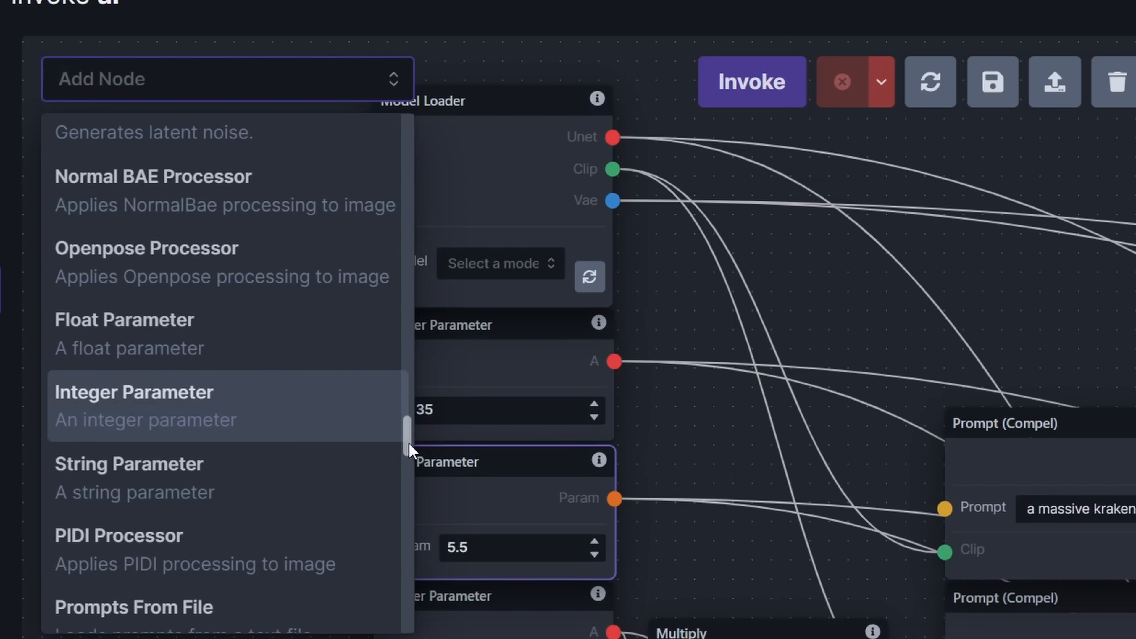
drag(406, 443, 412, 138)
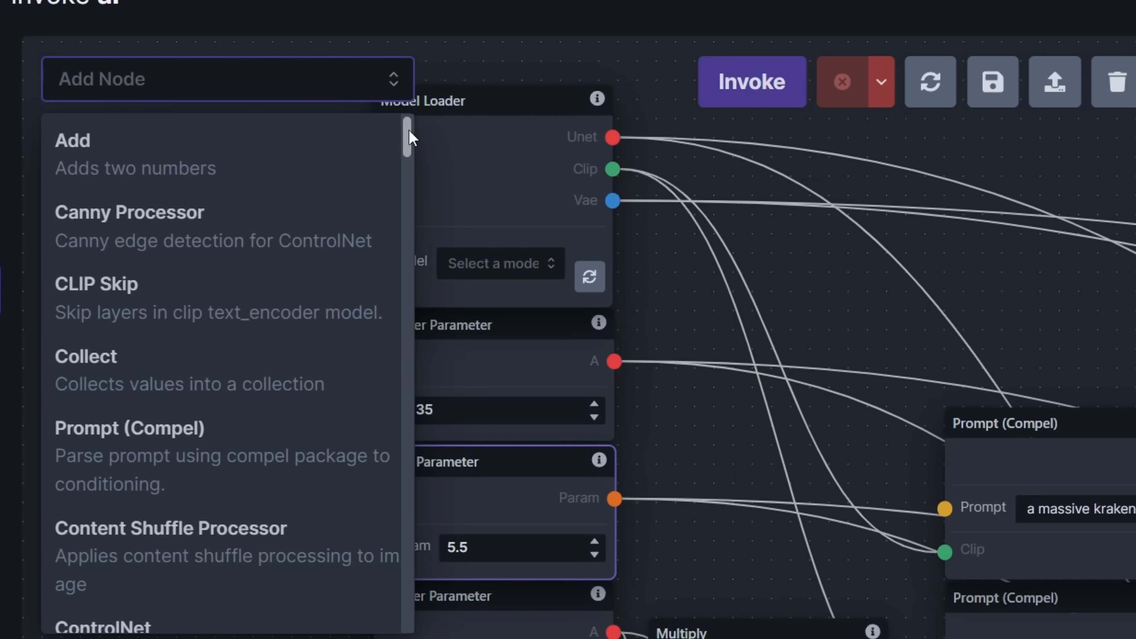
Step: Search the available node types for "text" and choose Text To Latents
click(116, 80)
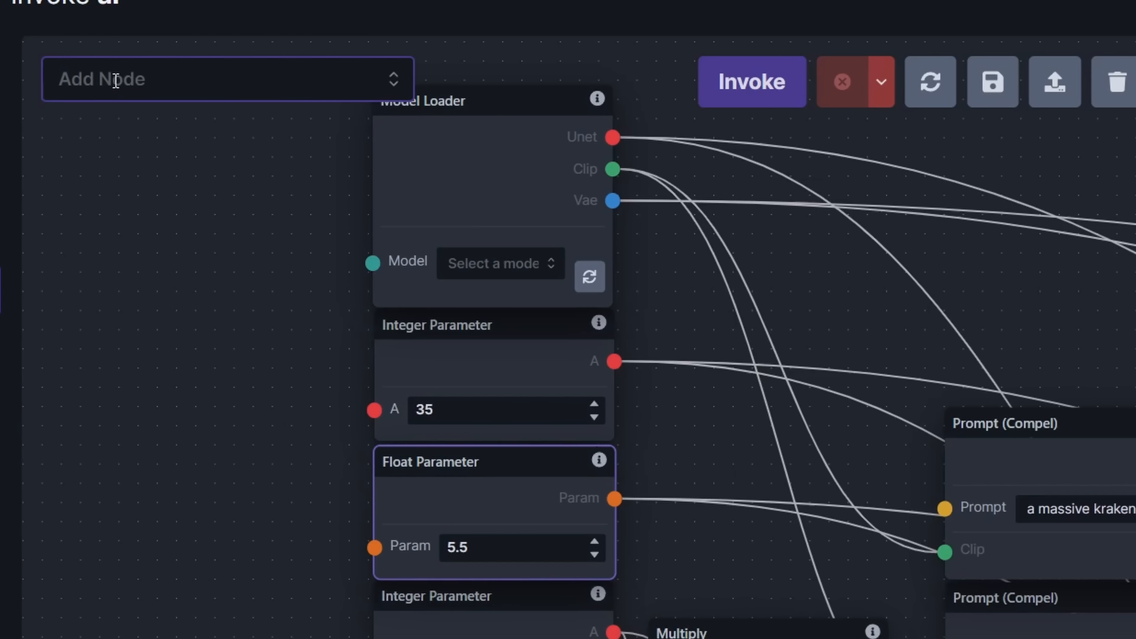
text(text)
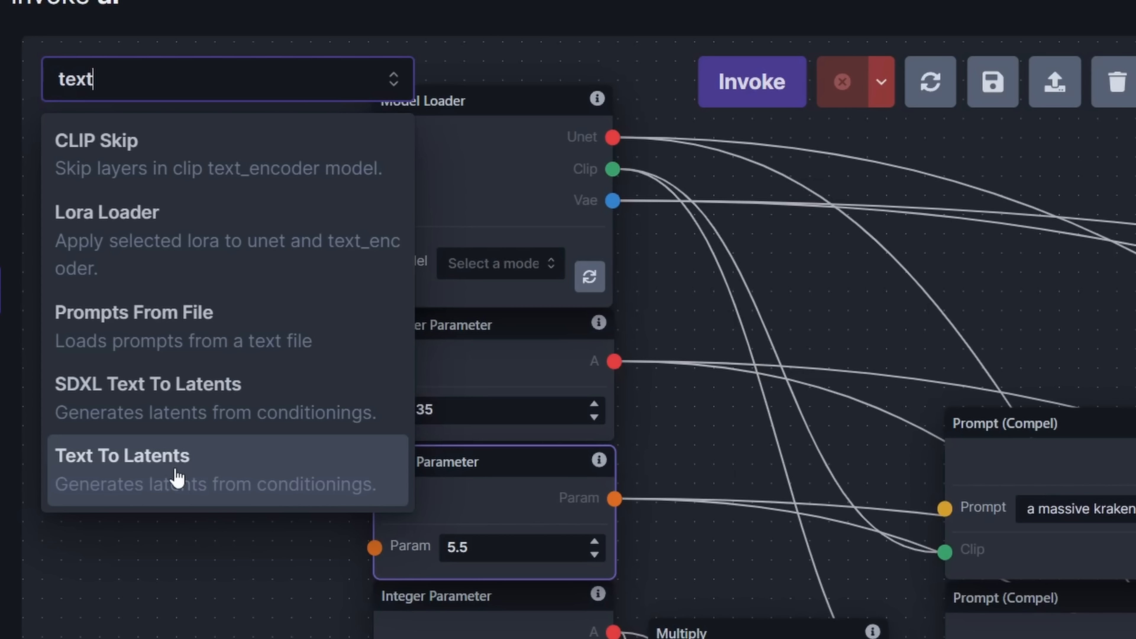
click(177, 478)
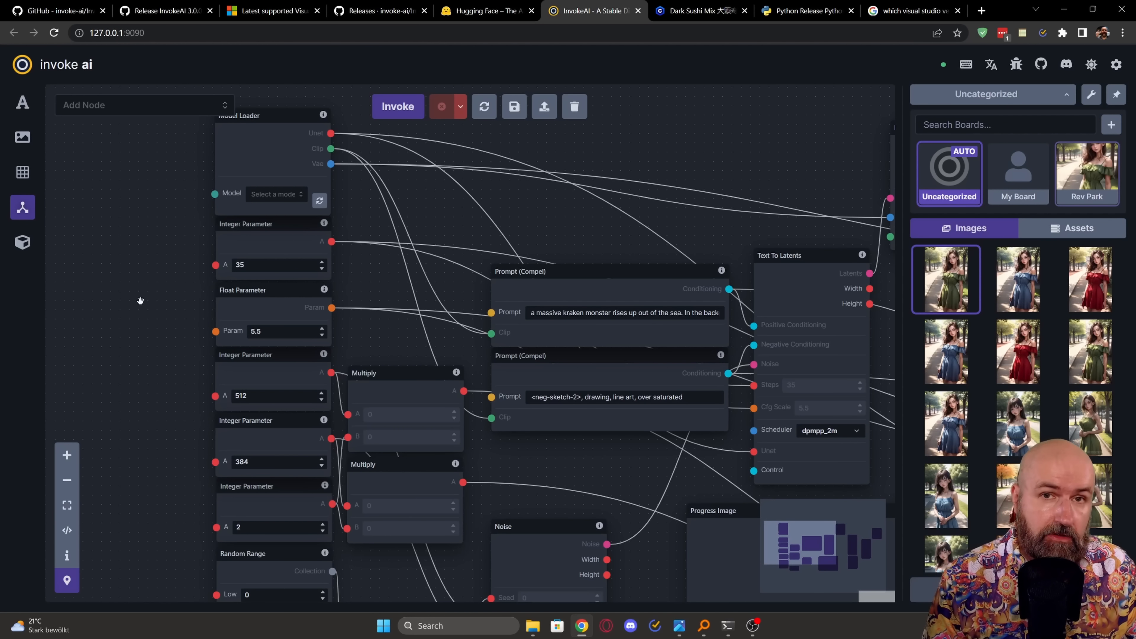